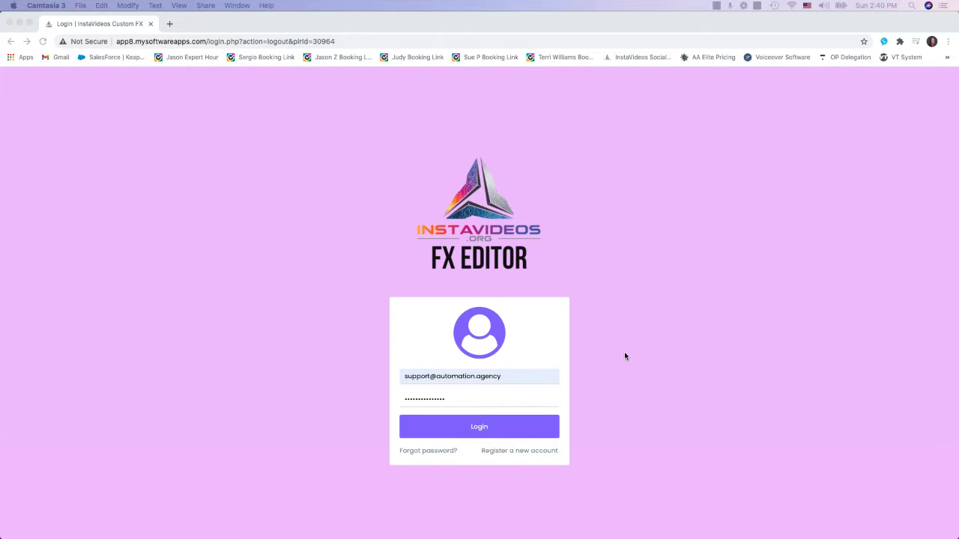
- Log in to the FX Editor with the prefilled credentials and start a Create Video project
click(525, 425)
click(522, 430)
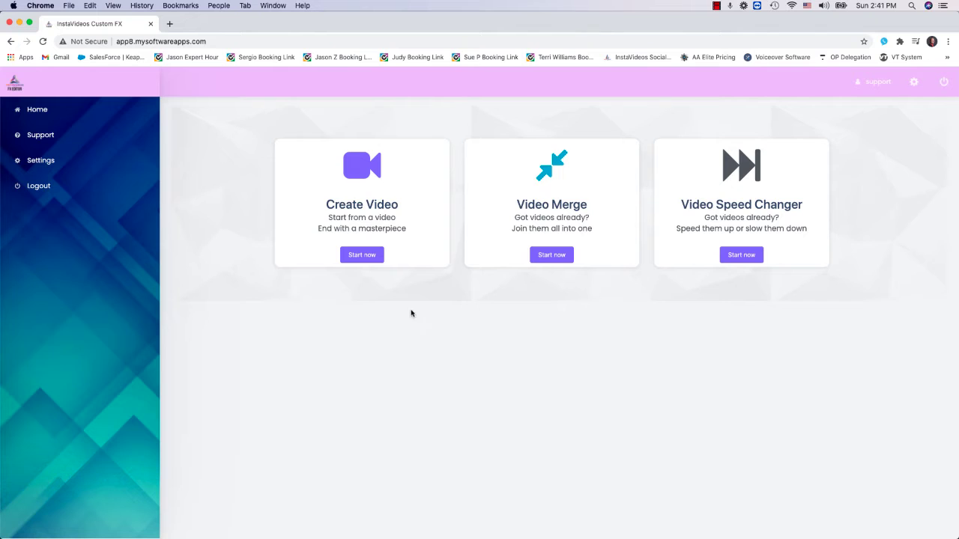
click(370, 256)
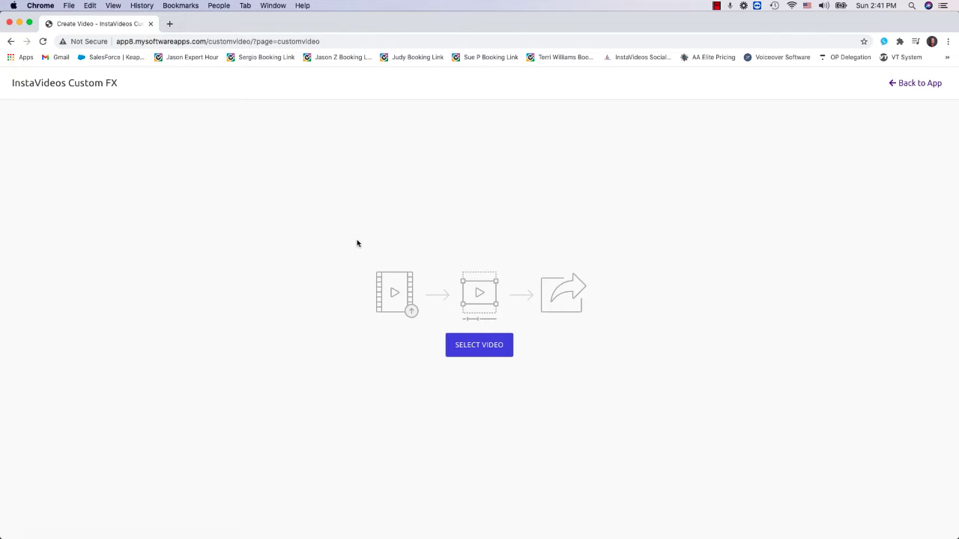
- Load 0_InstaVideos-Promo.mp4 from the Desktop folder as the source video
click(486, 349)
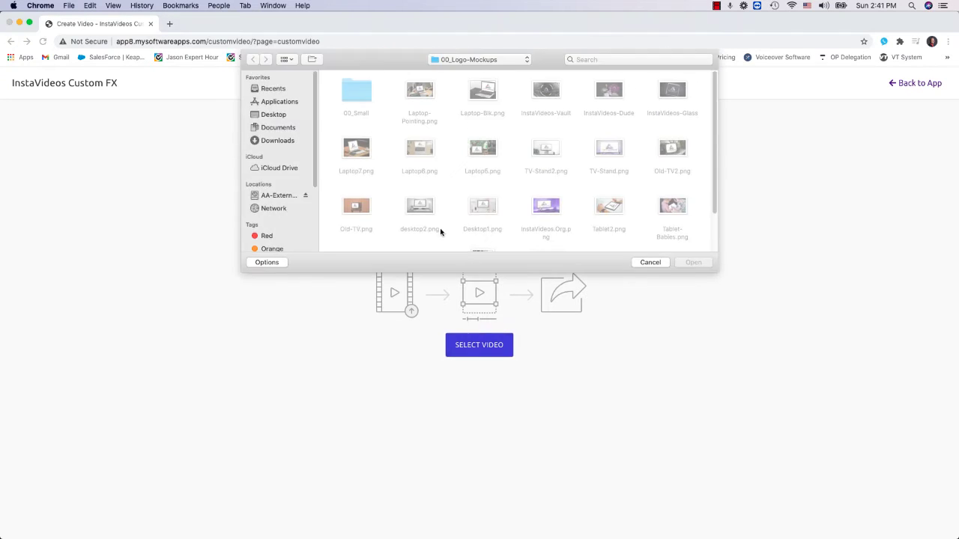
click(263, 115)
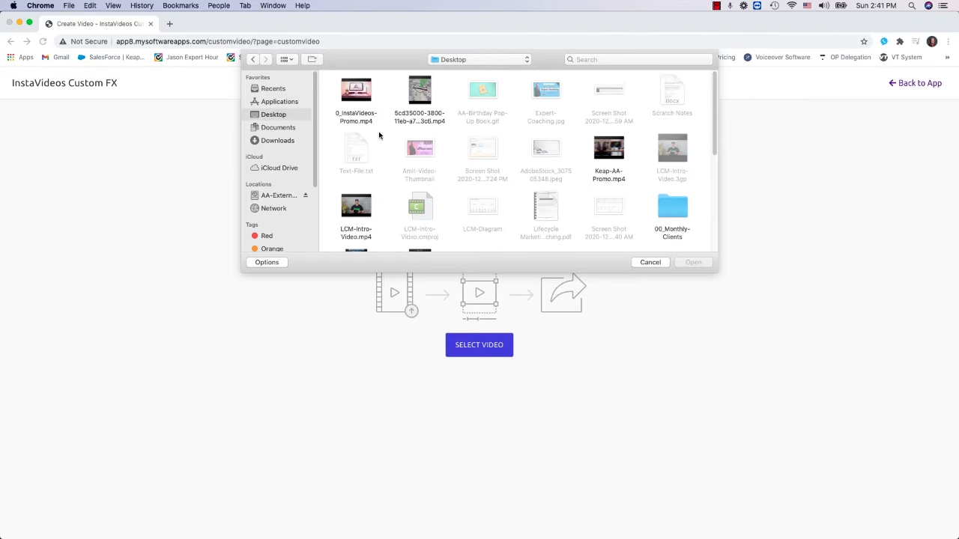
click(352, 93)
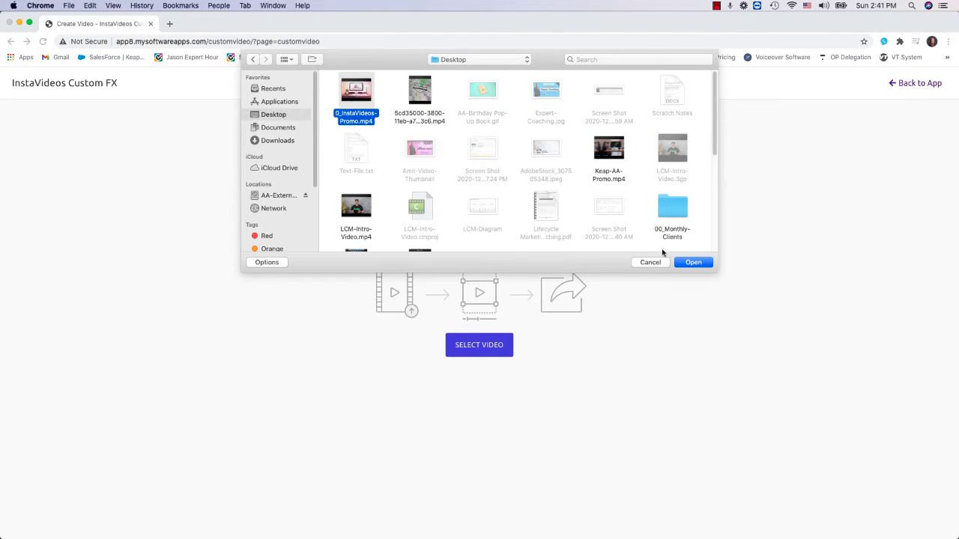
click(692, 263)
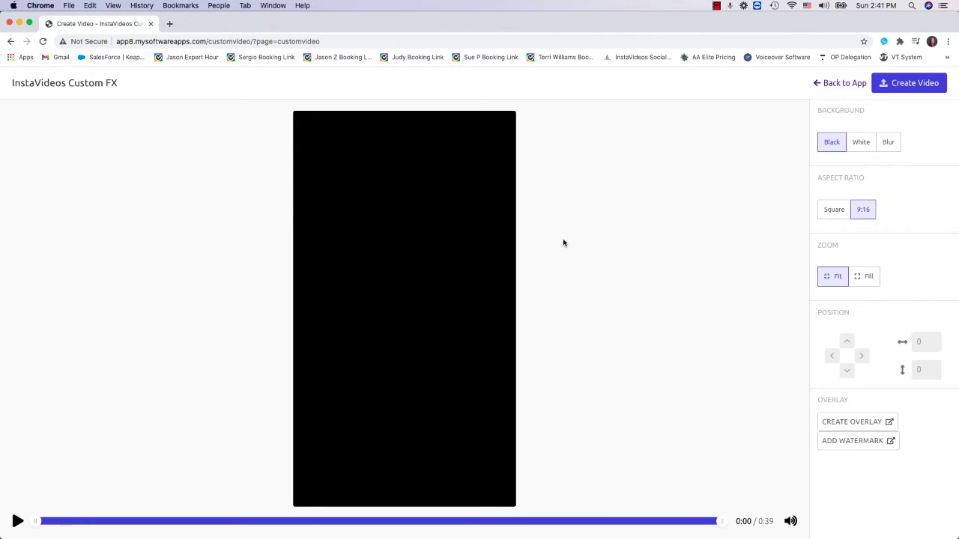
- Preview the background and aspect ratio options, settling on a Blur background and the Square aspect ratio
click(862, 142)
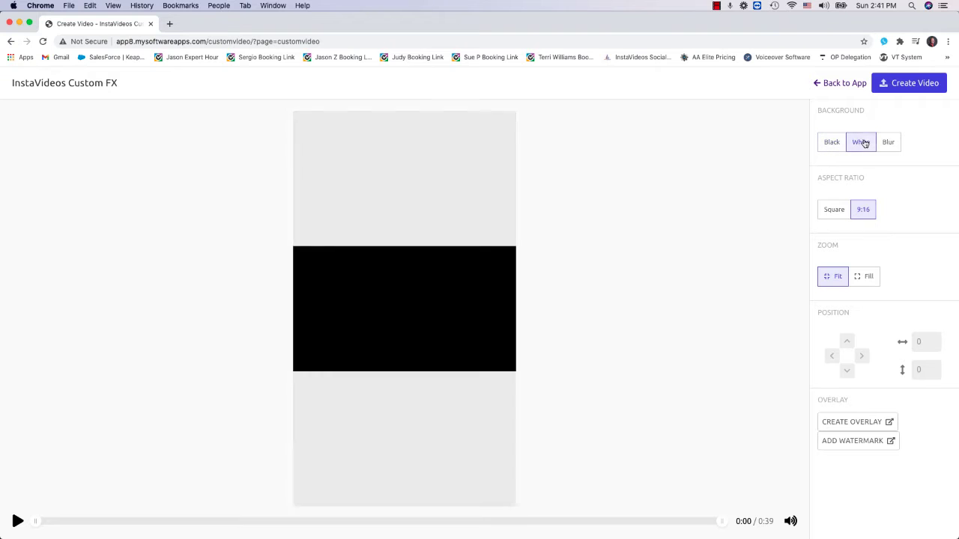
click(891, 143)
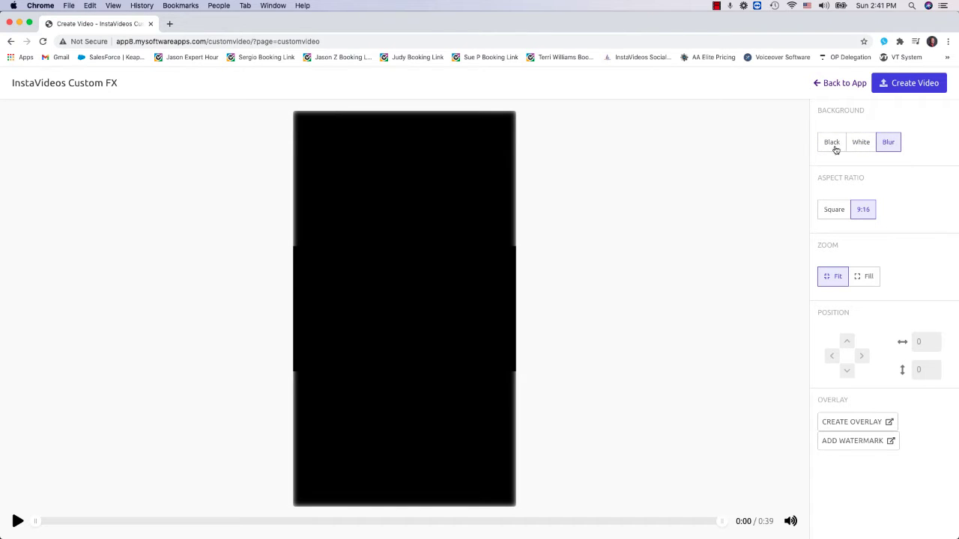
click(841, 214)
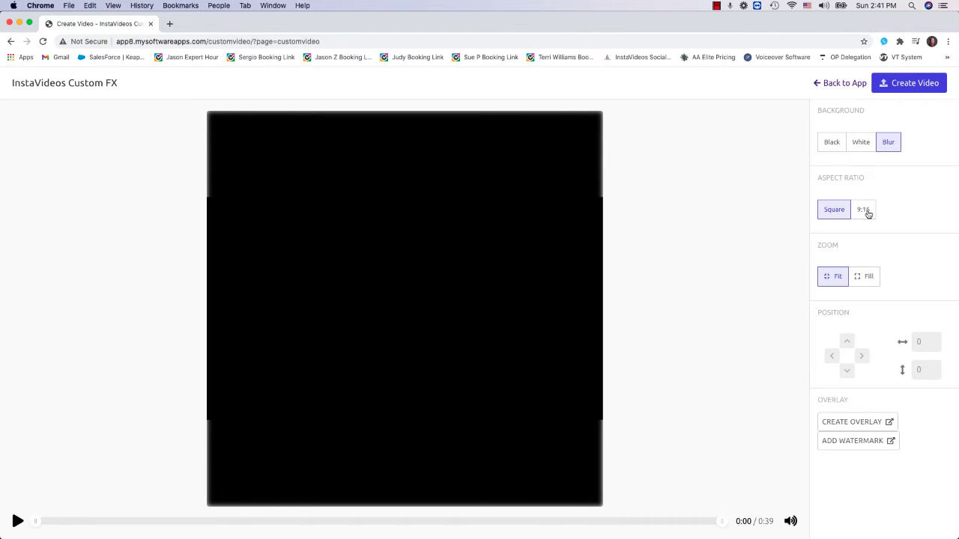
click(871, 213)
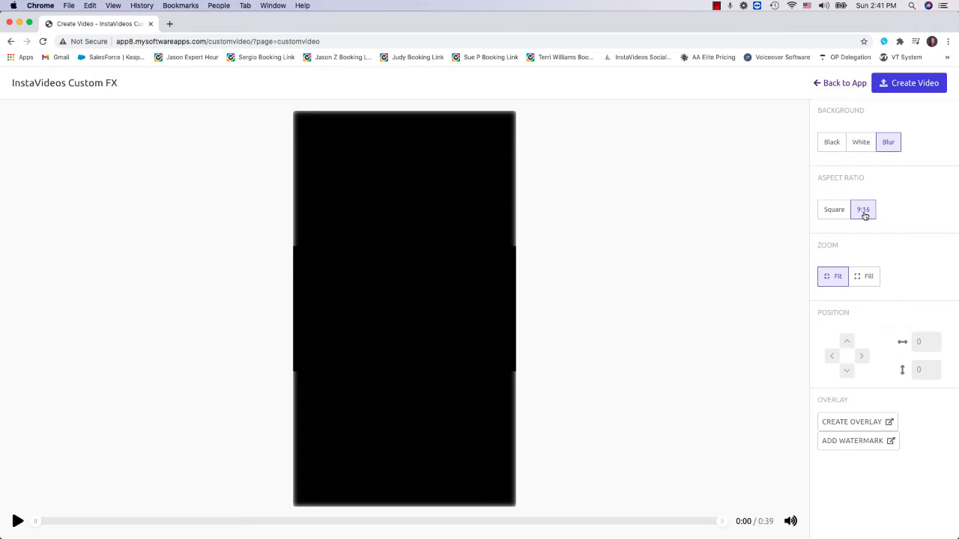
click(828, 214)
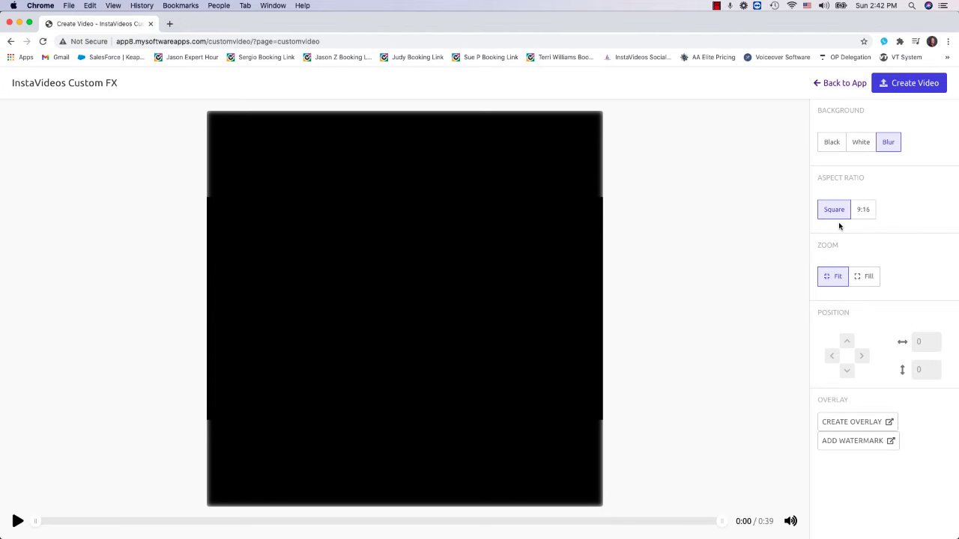
- Create an overlay and add a rectangle sized to fill the full-width band above the video area
click(854, 423)
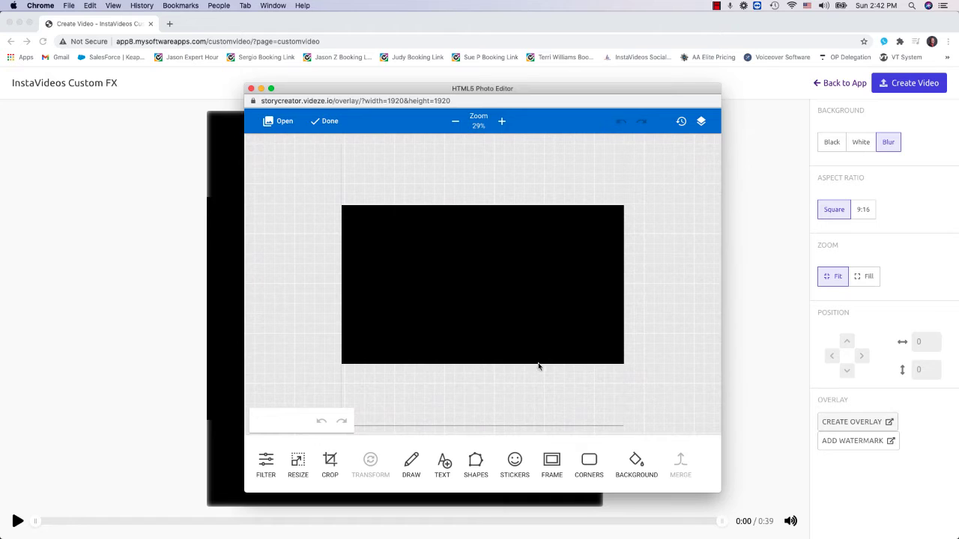
drag(389, 88, 353, 89)
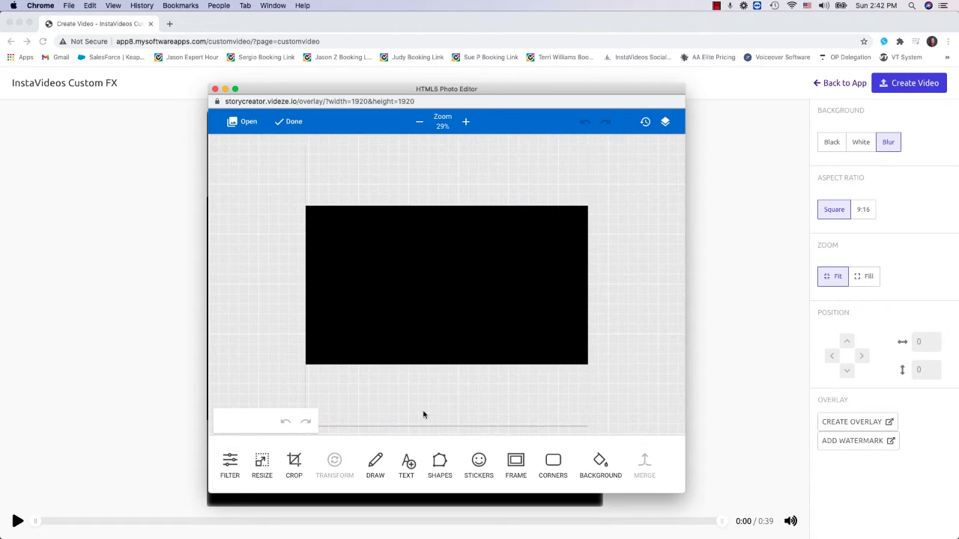
click(439, 463)
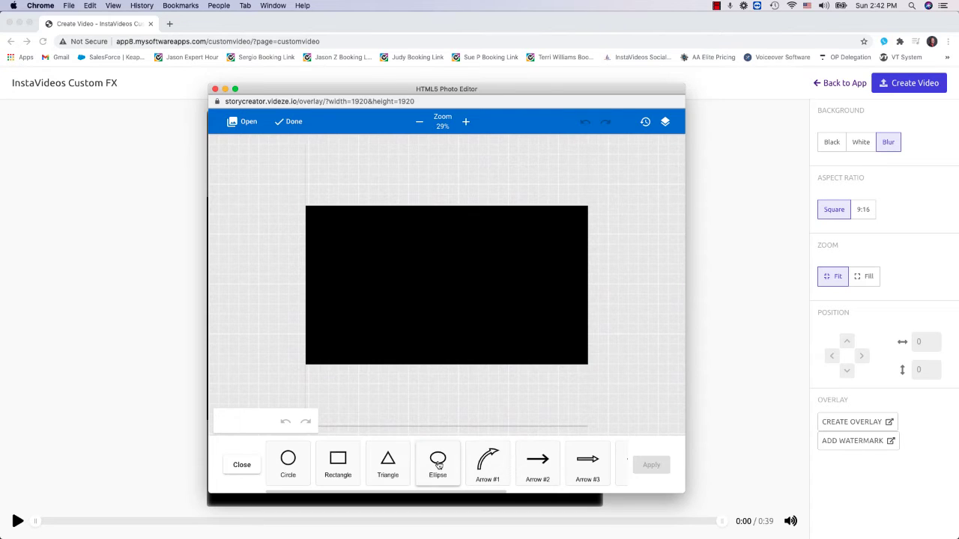
click(338, 463)
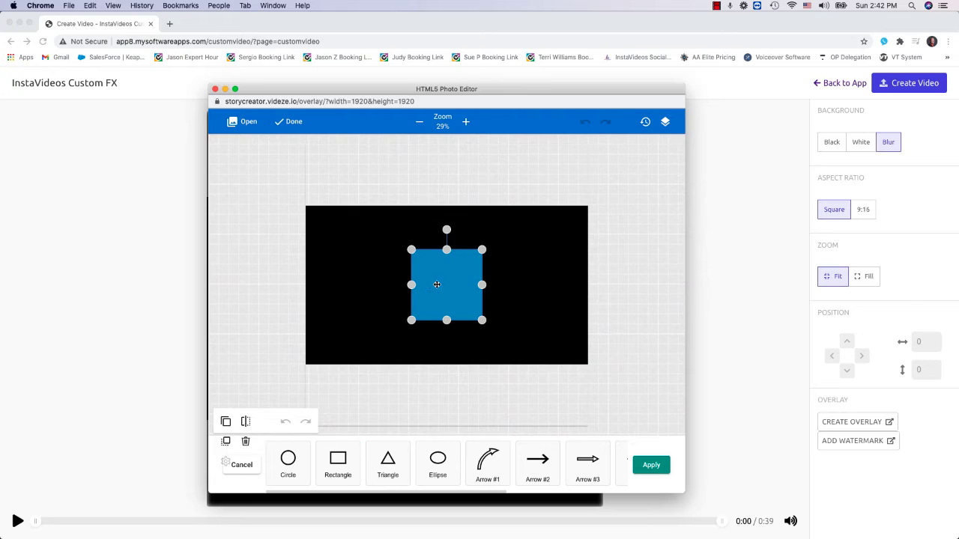
drag(433, 283, 590, 164)
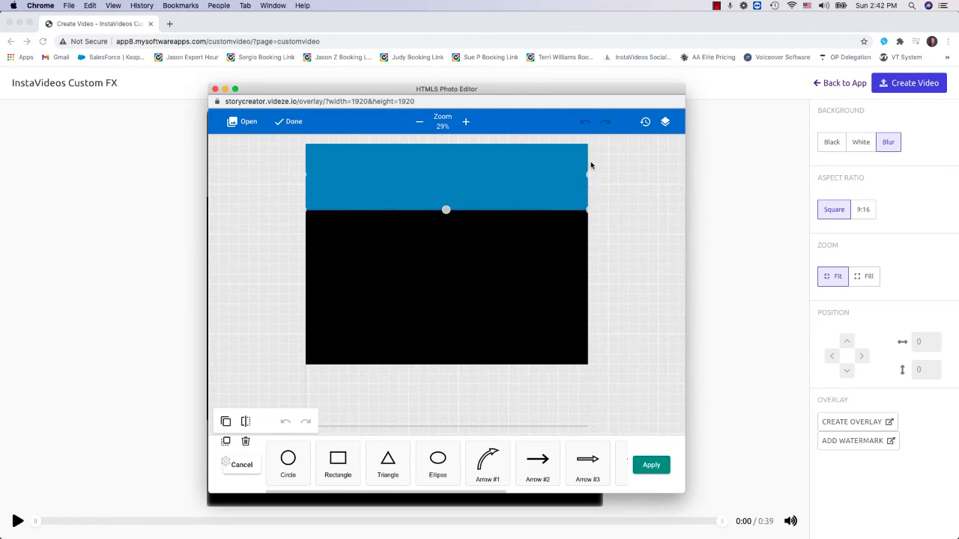
drag(513, 178, 512, 174)
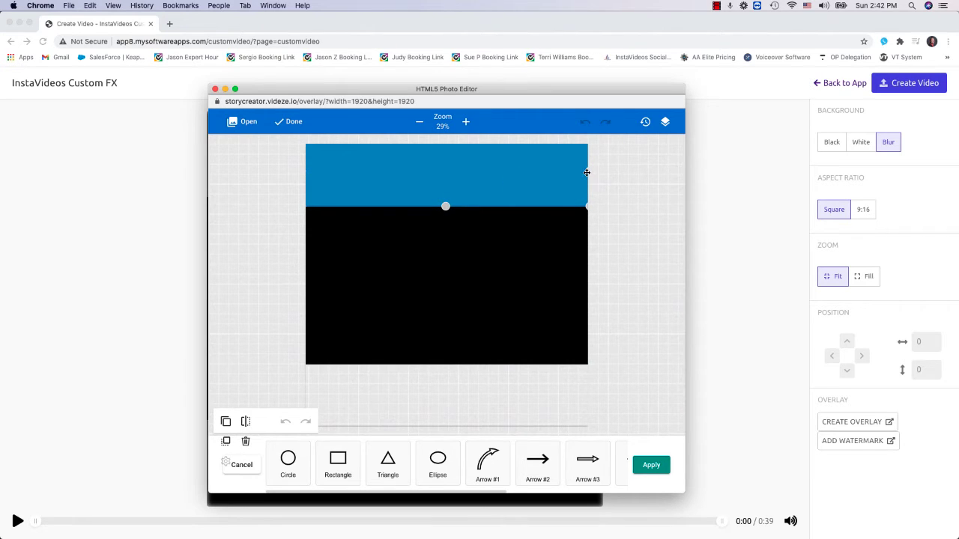
drag(586, 172, 590, 173)
drag(306, 173, 302, 174)
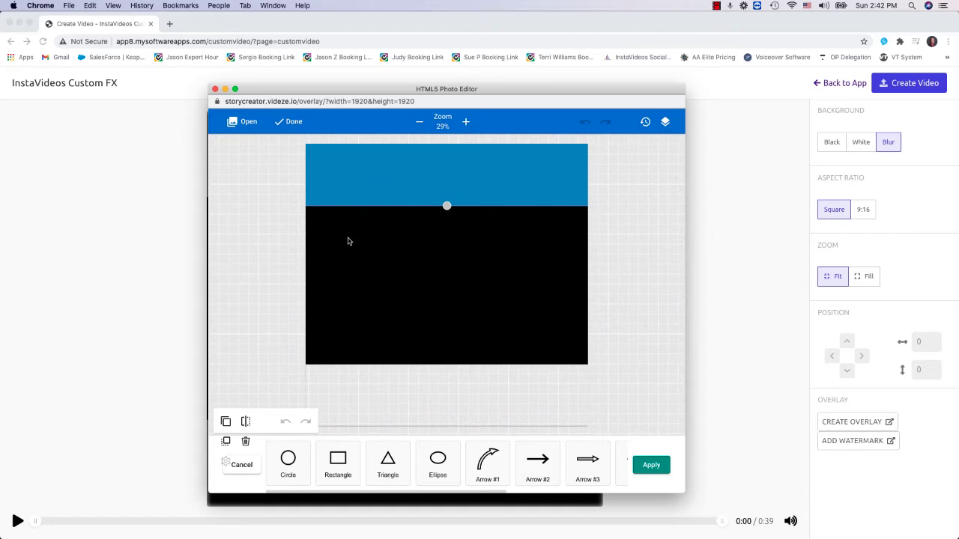
- Duplicate the upper rectangle, place the copy over the band below the video, and apply the shapes
click(225, 424)
drag(417, 184, 417, 408)
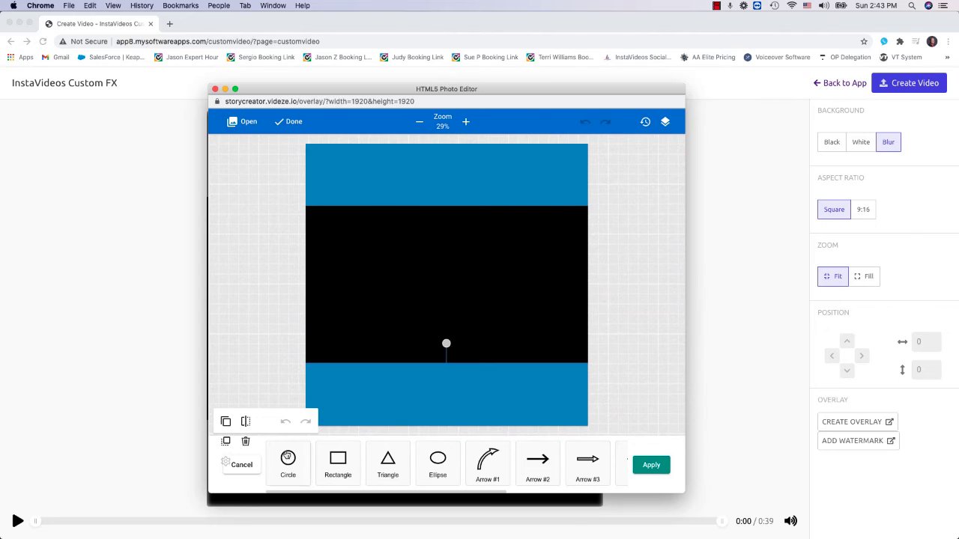
click(650, 465)
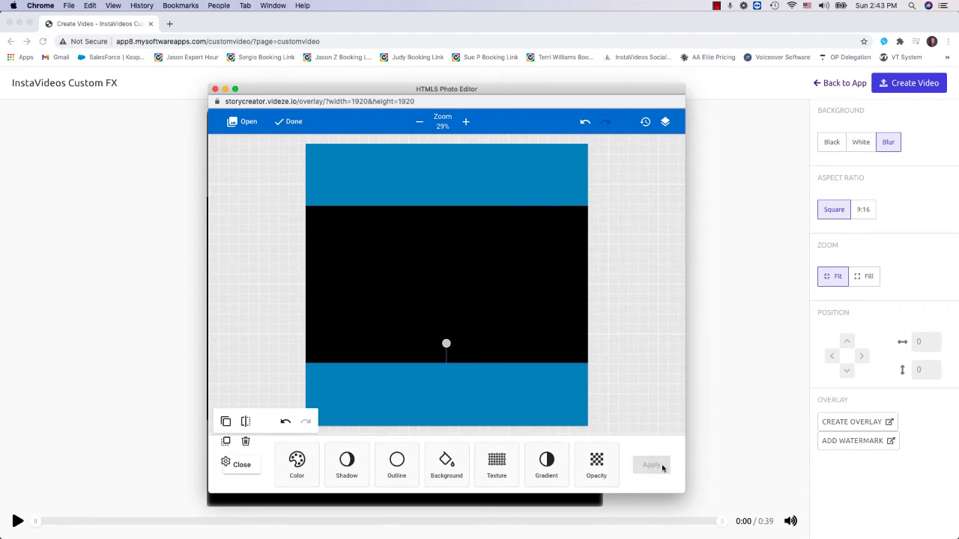
- Recolor both the lower and upper rectangles white, apply the color, and leave the canvas background unchanged
click(310, 458)
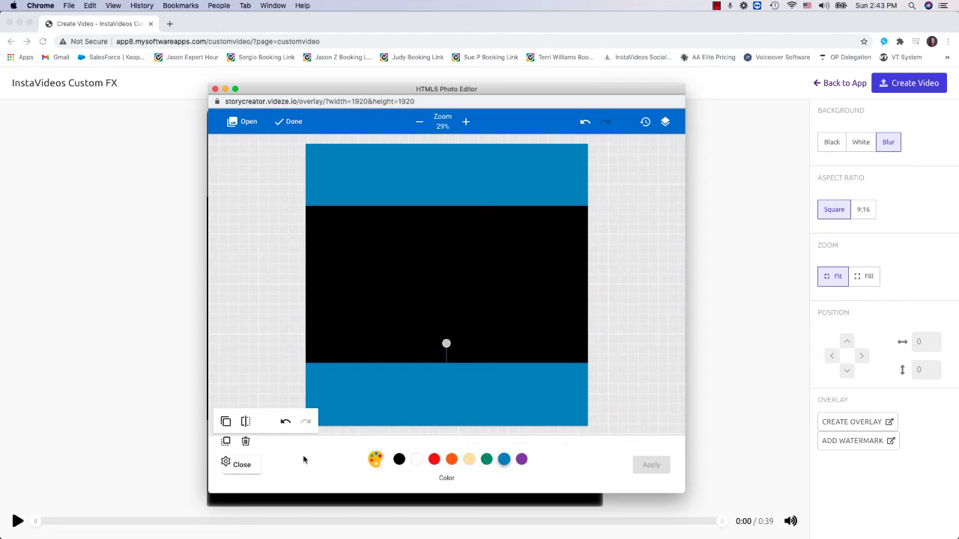
click(417, 459)
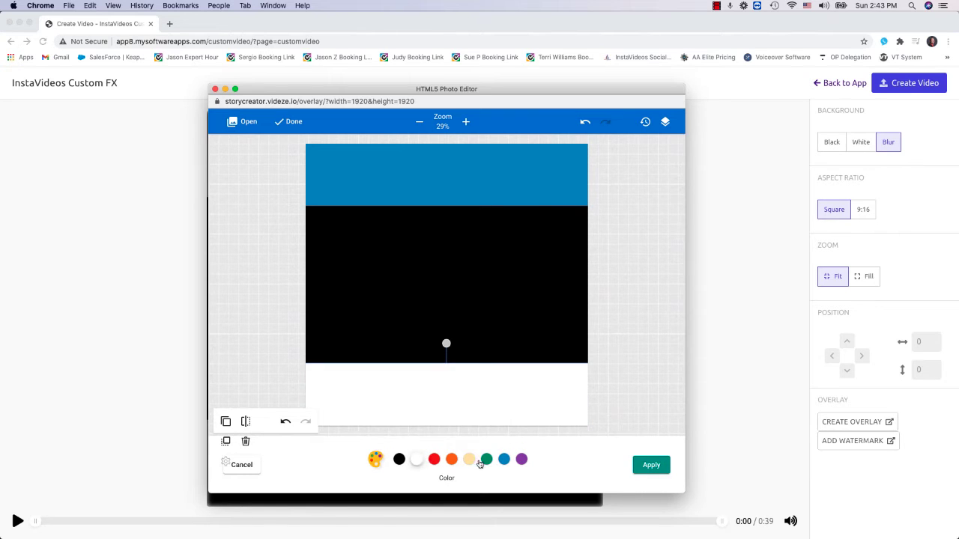
click(414, 184)
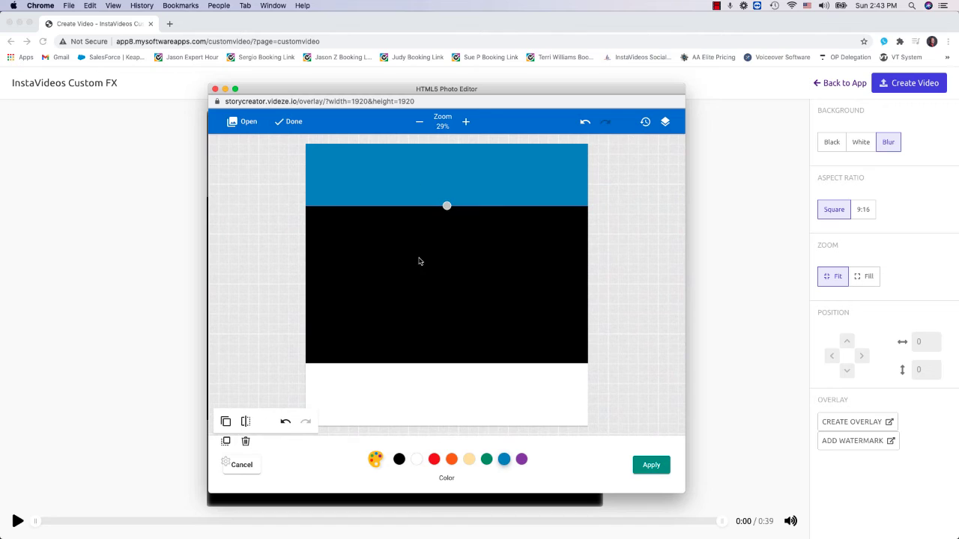
click(419, 460)
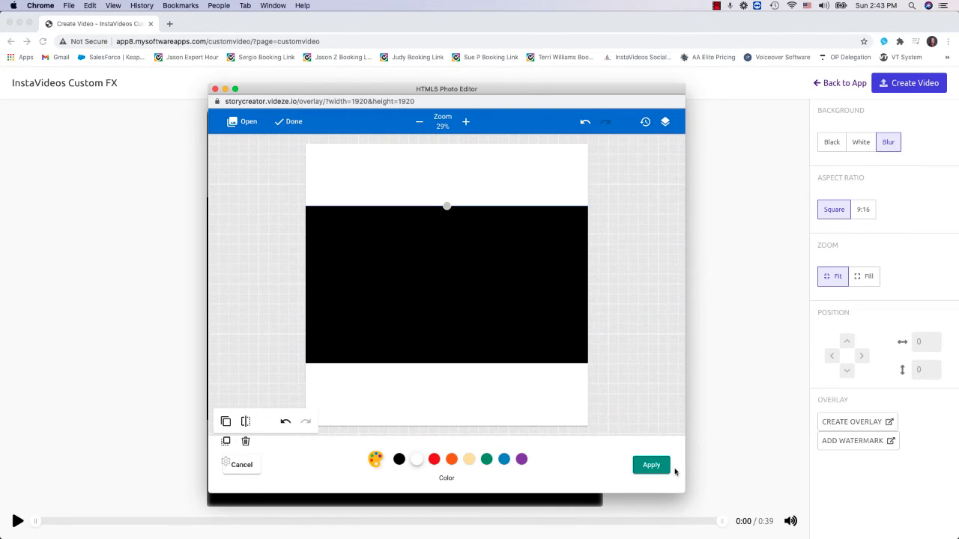
click(648, 469)
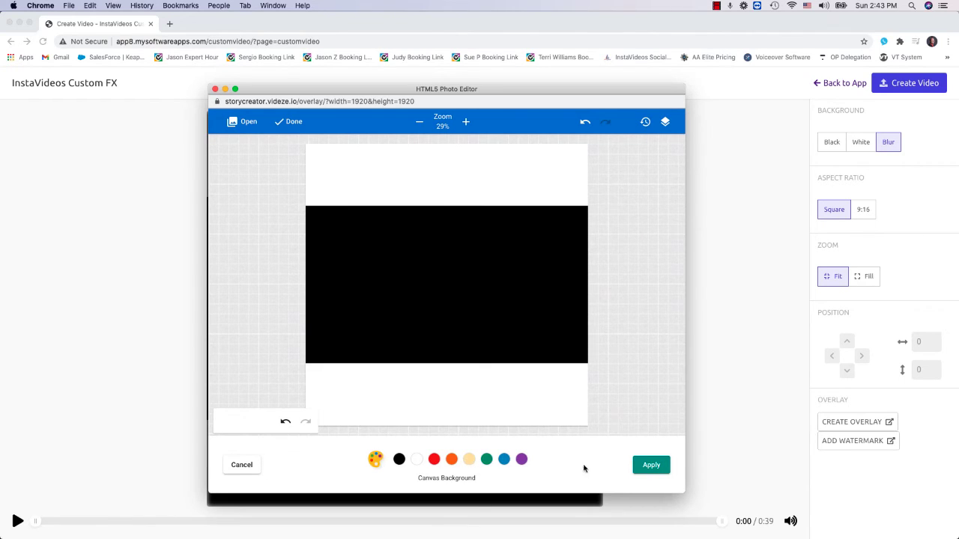
click(251, 465)
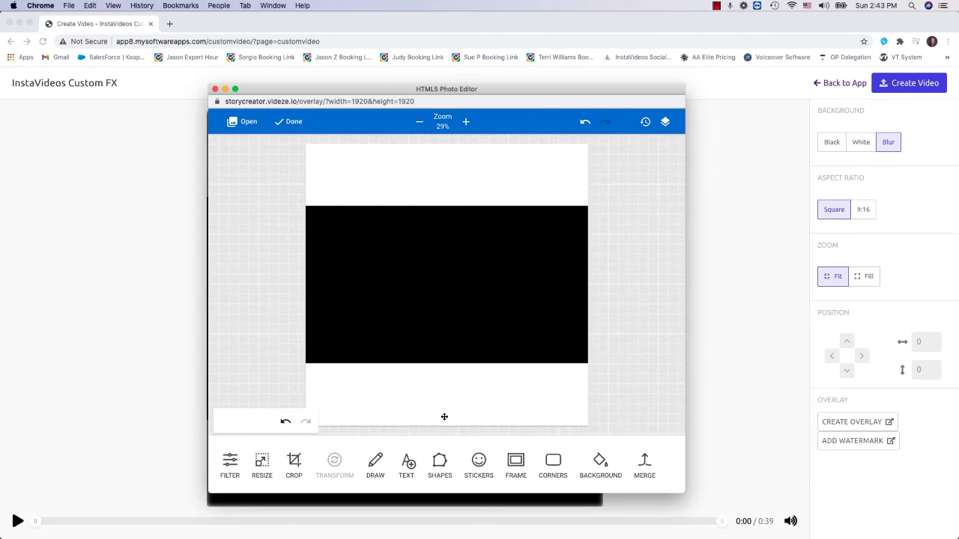
- Add the money bag sticker from the Doodles set, shrink it, and place it at the lower bar's left end
click(478, 462)
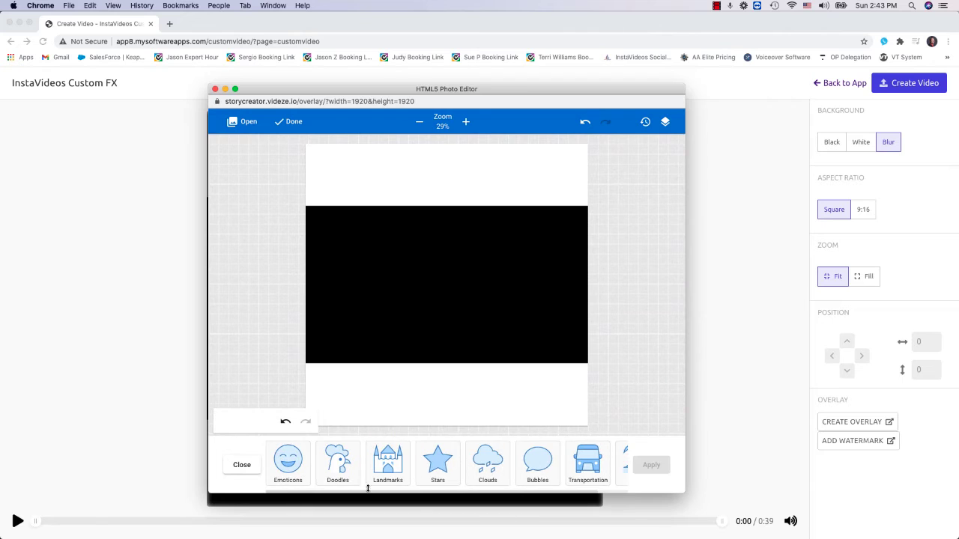
click(335, 483)
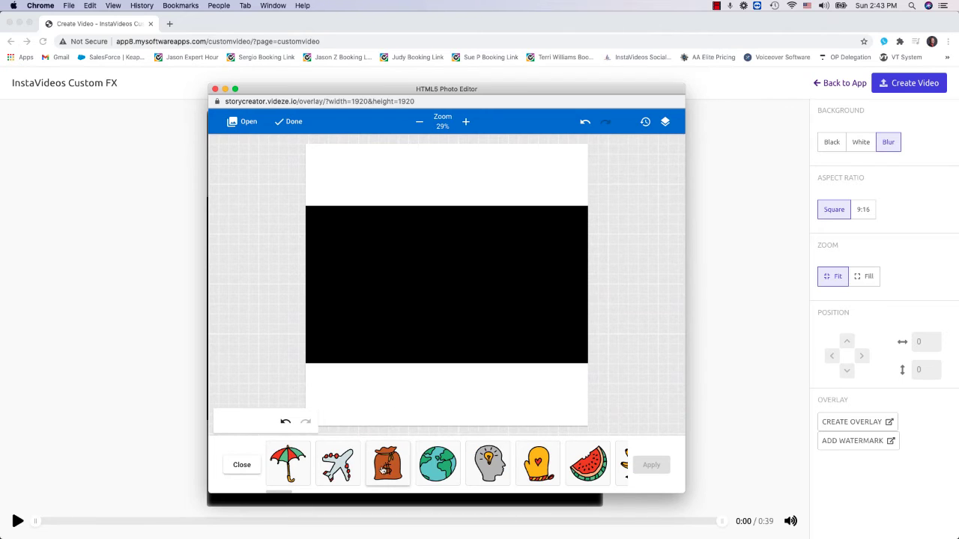
click(388, 466)
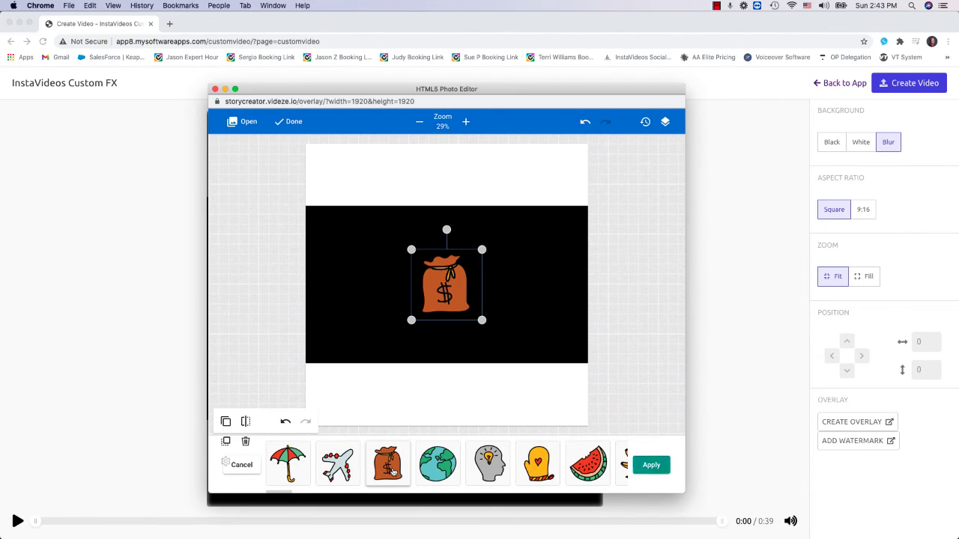
drag(481, 251, 338, 387)
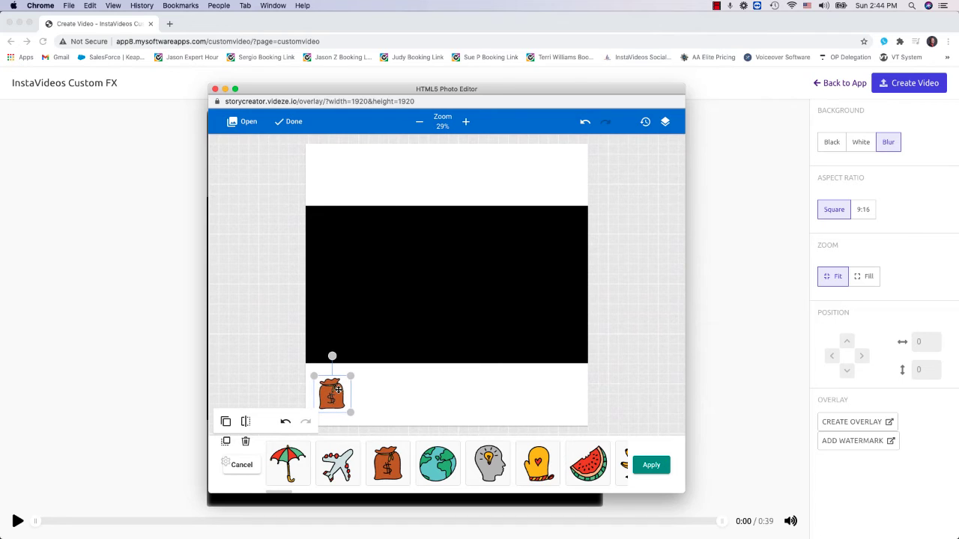
- Rearrange the lower white bar and money bag so the bag sits in front at the bar's left end, and apply the sticker
click(226, 423)
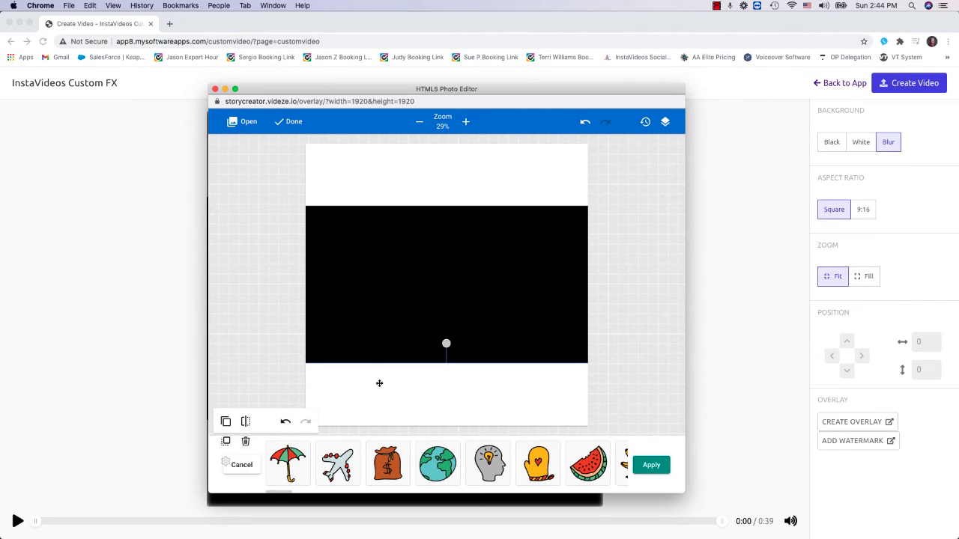
mouse_move(379, 384)
mouse_down()
mouse_move(372, 287)
mouse_move(400, 256)
mouse_move(393, 263)
mouse_up()
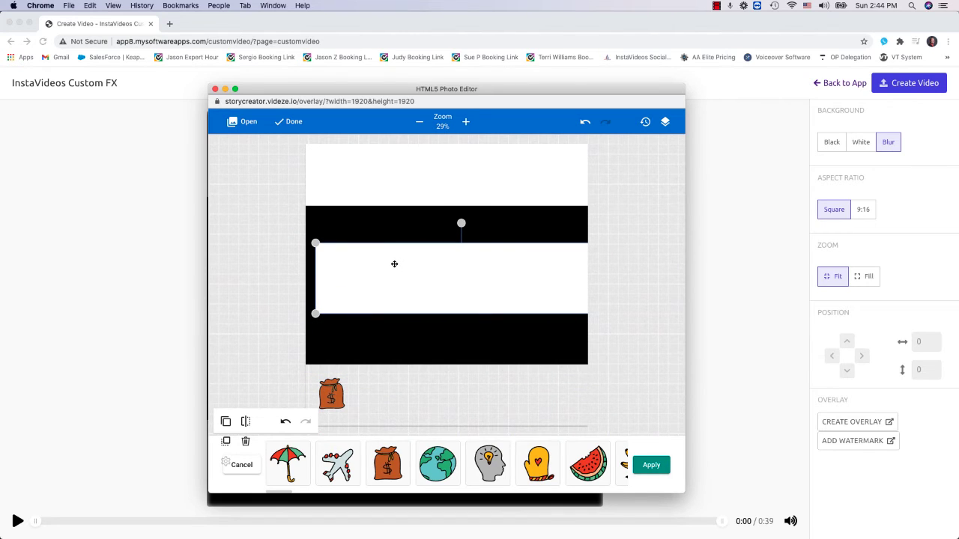
drag(335, 389, 346, 340)
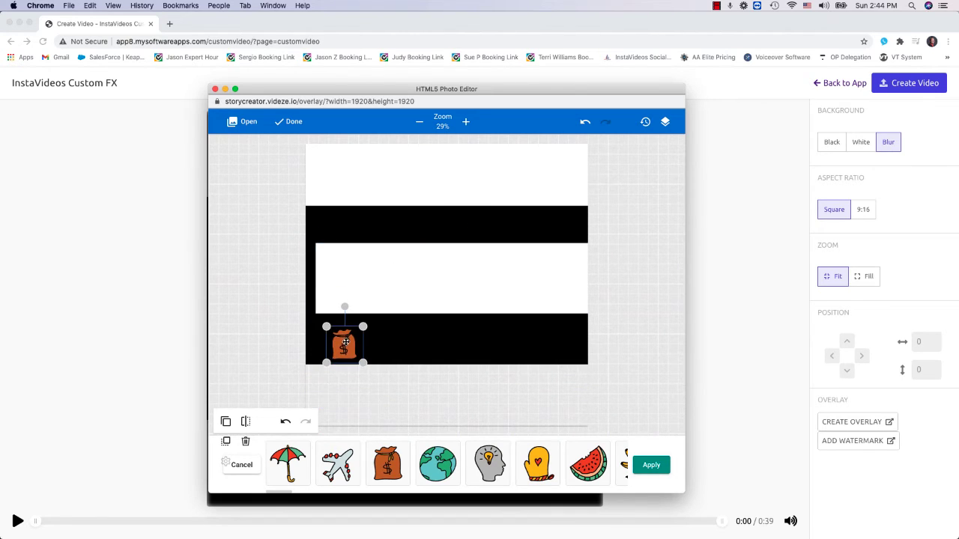
click(421, 289)
drag(422, 289, 411, 408)
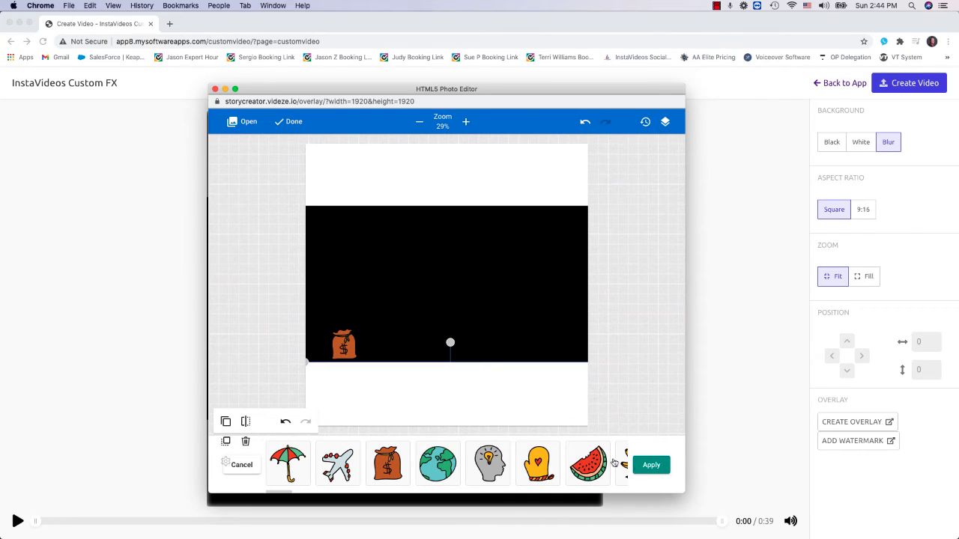
click(344, 342)
drag(345, 341, 331, 385)
click(650, 465)
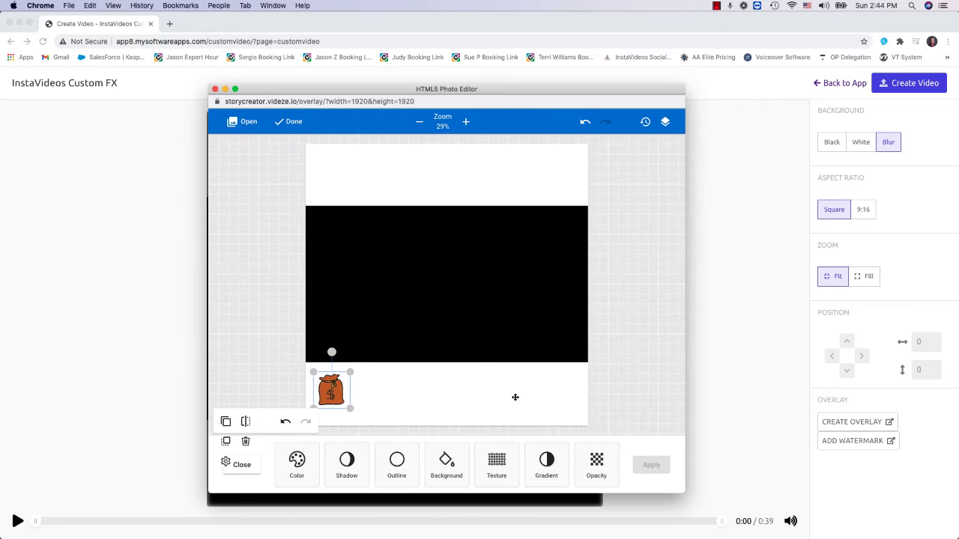
- Move the money bag onto the black area, try the green polygon texture on it, and delete the sticker
drag(330, 388, 341, 305)
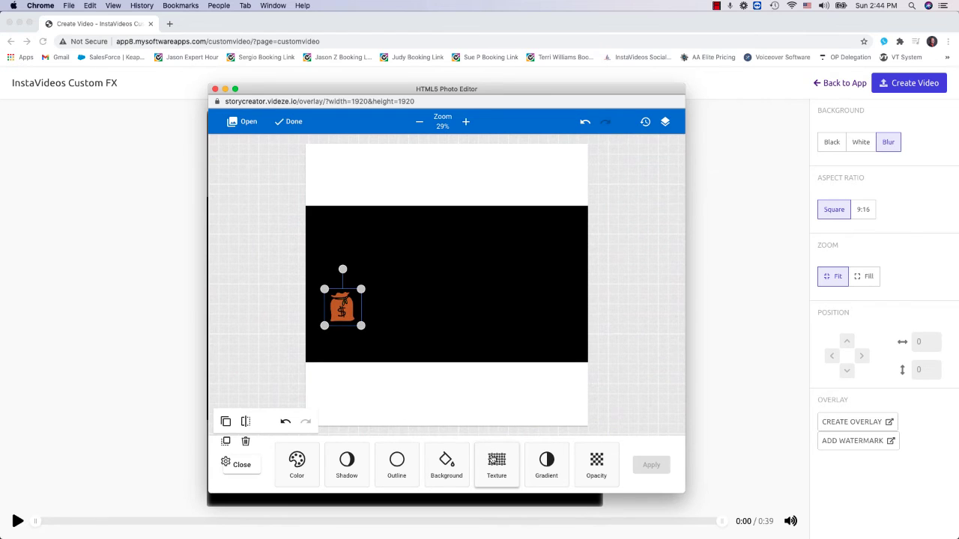
click(497, 463)
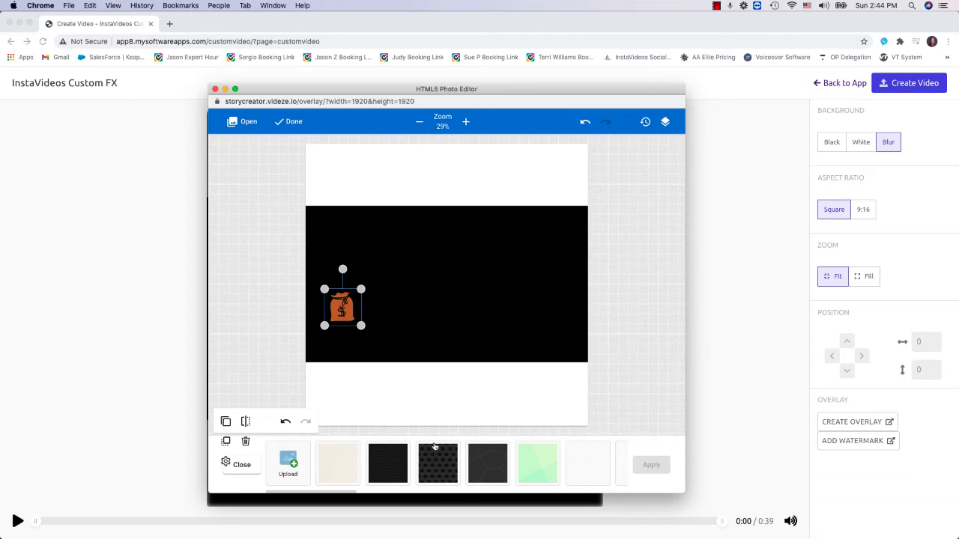
click(530, 463)
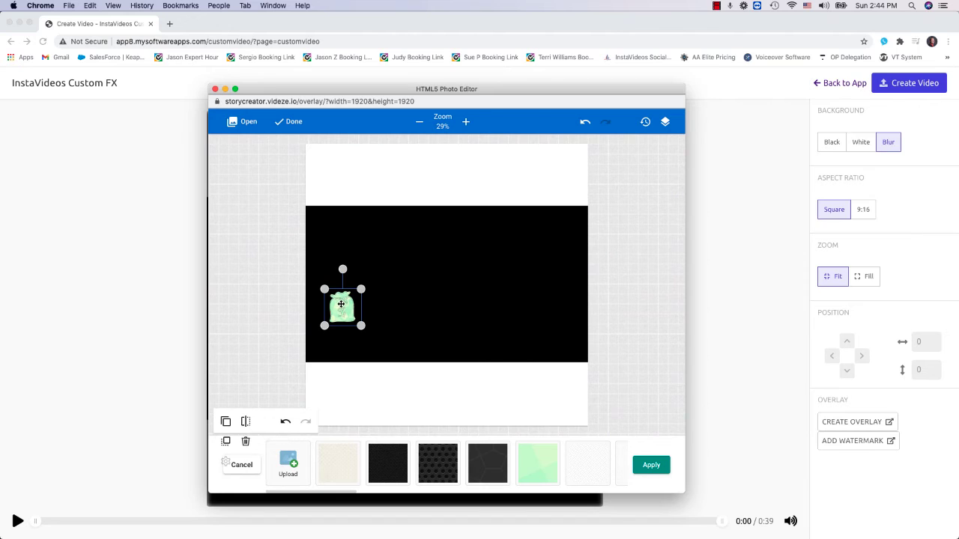
key(BackSpace)
- Try the green polygon texture and the plain off-white texture on both the lower and upper bars
click(370, 380)
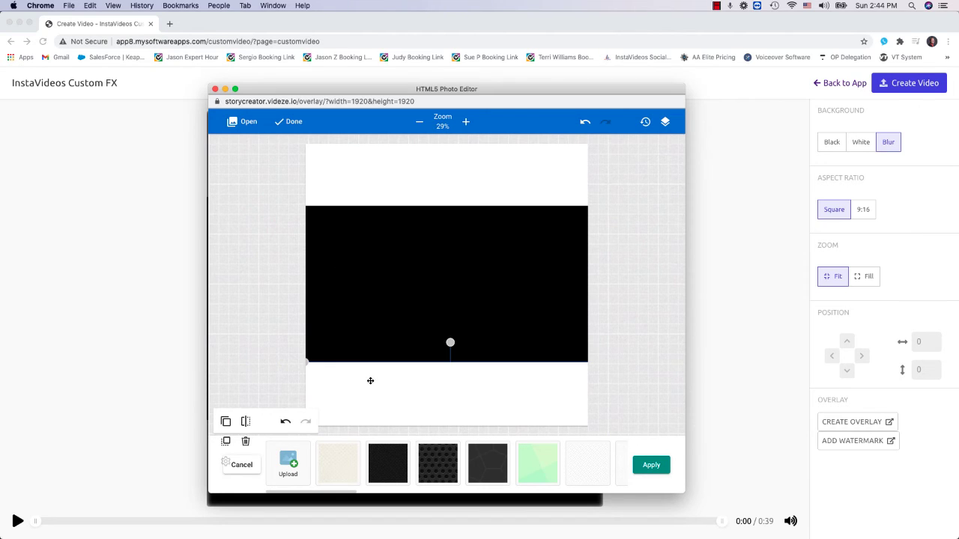
click(541, 475)
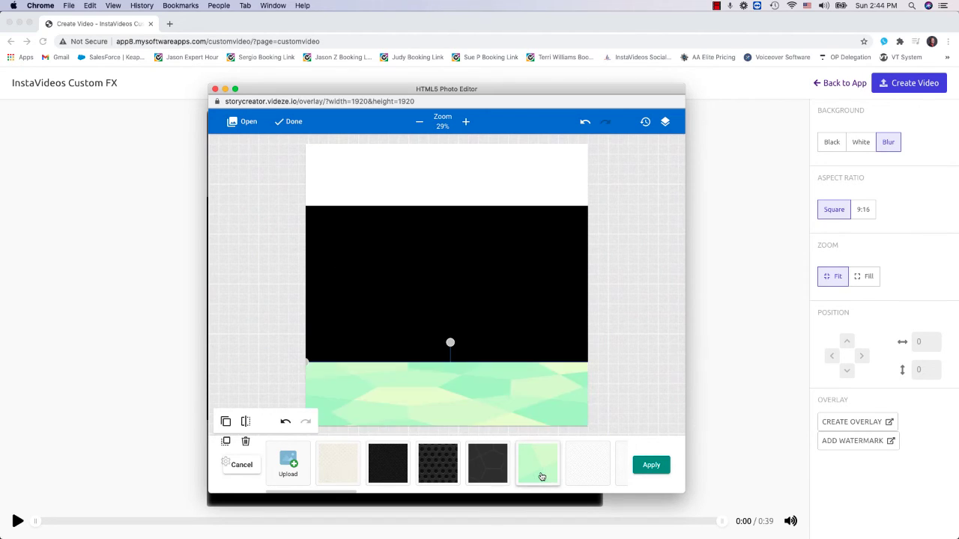
click(440, 186)
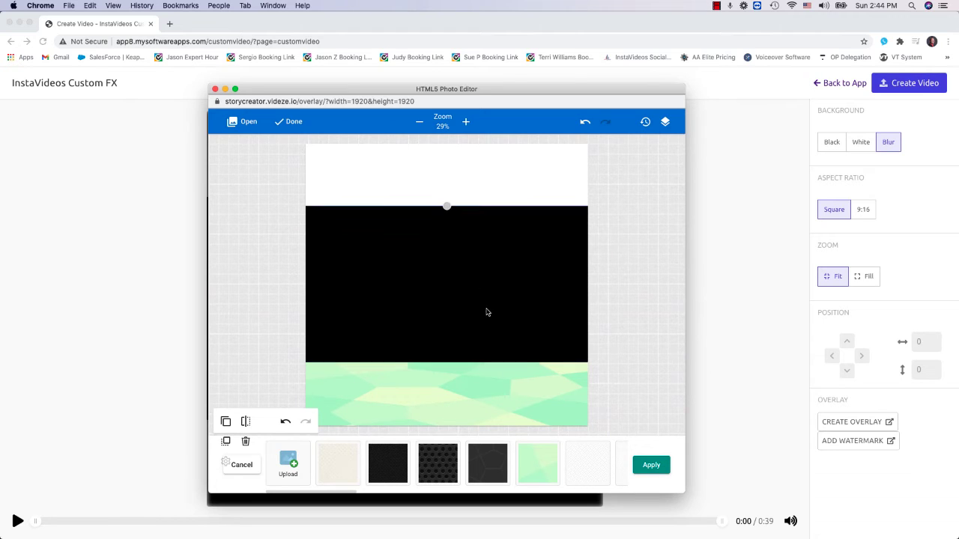
click(536, 464)
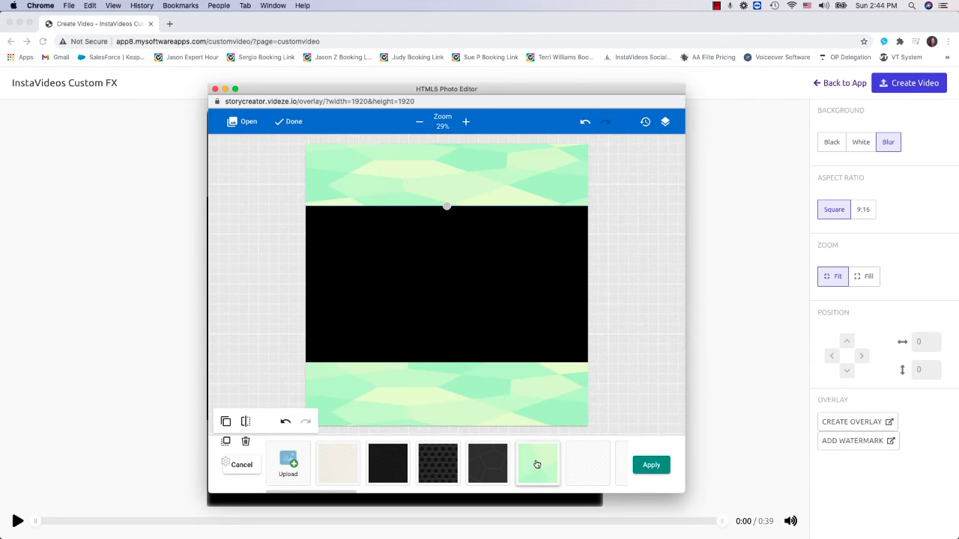
click(578, 466)
click(535, 405)
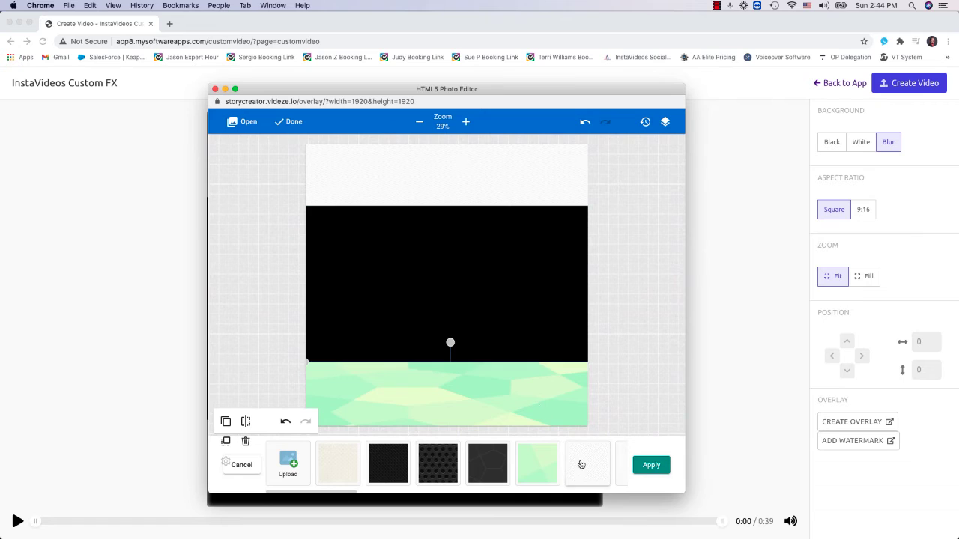
click(579, 464)
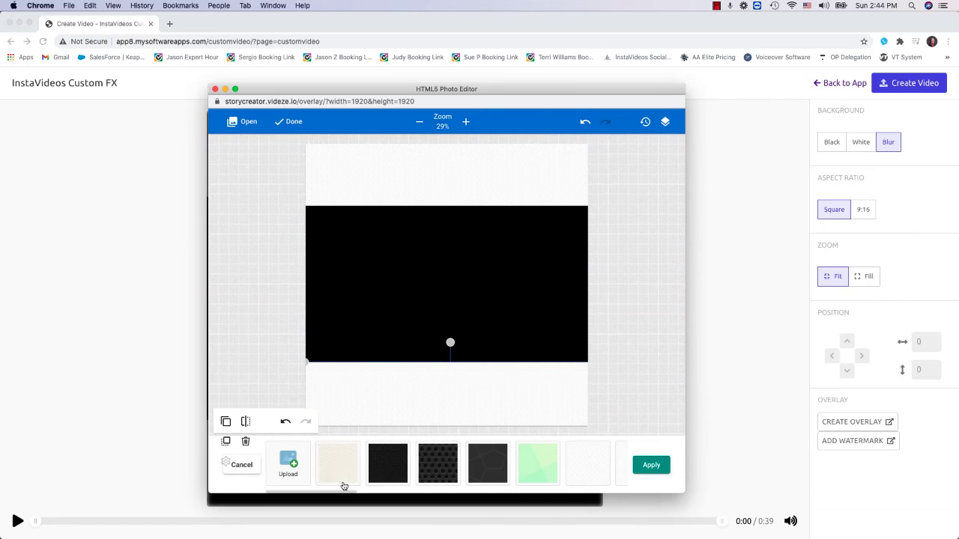
- Try the light dotted weave texture and the black patterned texture on the lower and upper bars
drag(340, 492, 440, 495)
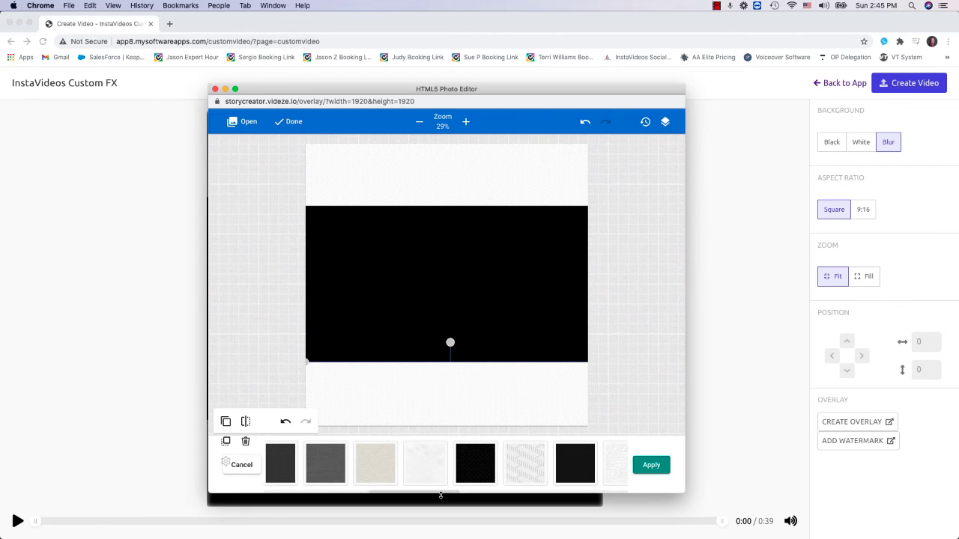
click(512, 474)
click(452, 187)
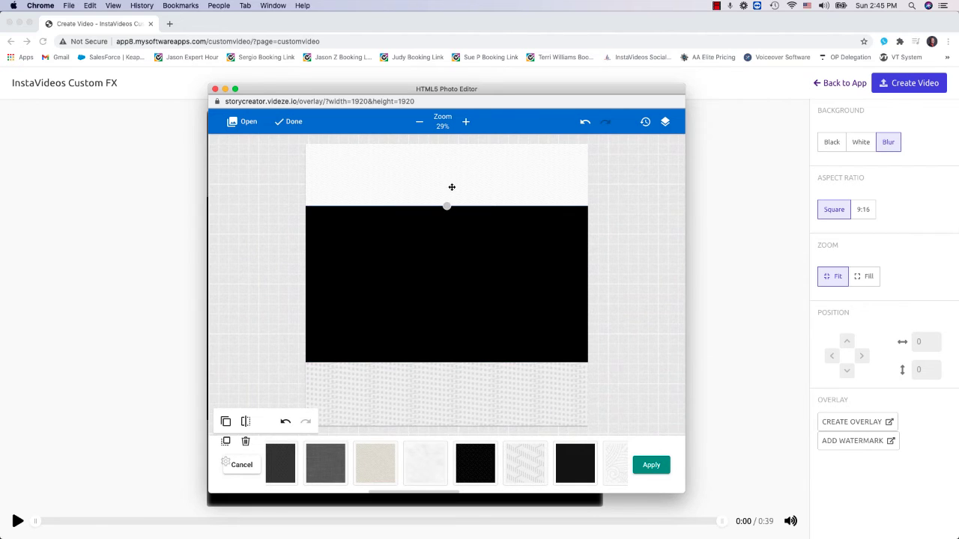
click(520, 461)
click(471, 467)
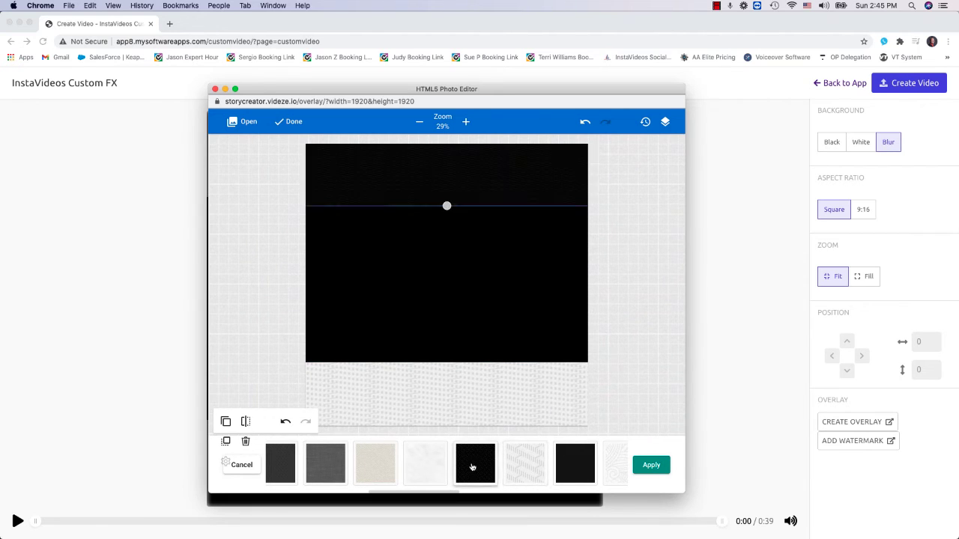
click(466, 395)
click(480, 461)
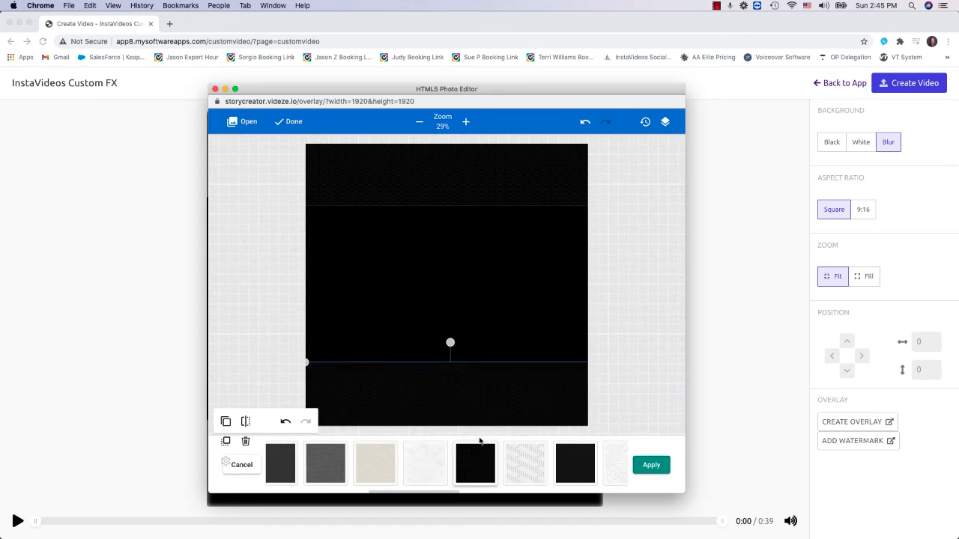
- Fill the lower and upper bars with the dark perforated mesh texture and apply it
drag(441, 493, 320, 490)
click(442, 466)
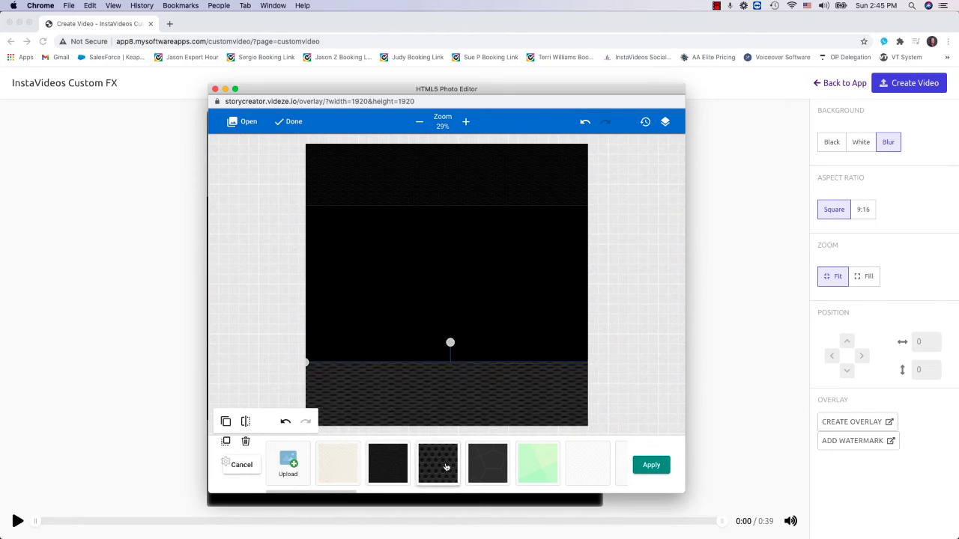
click(439, 176)
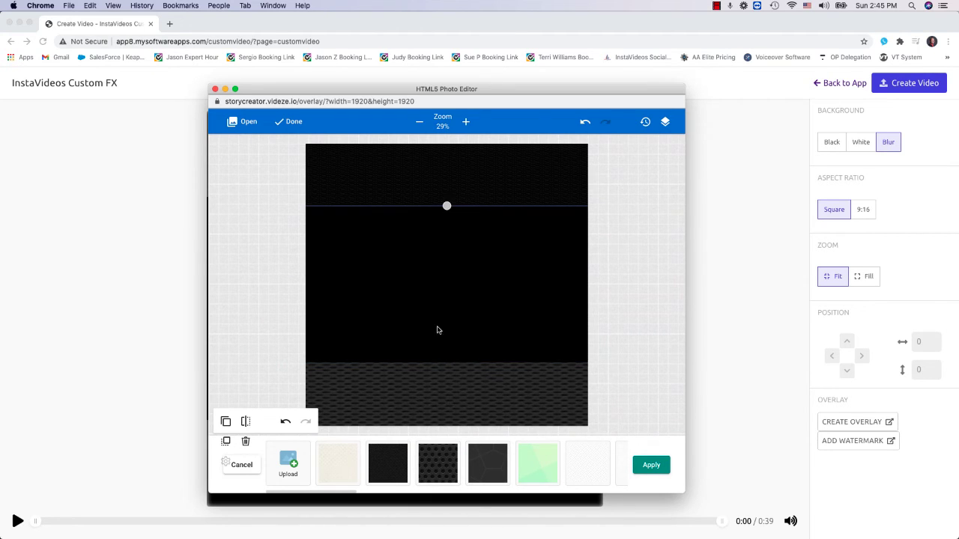
click(442, 455)
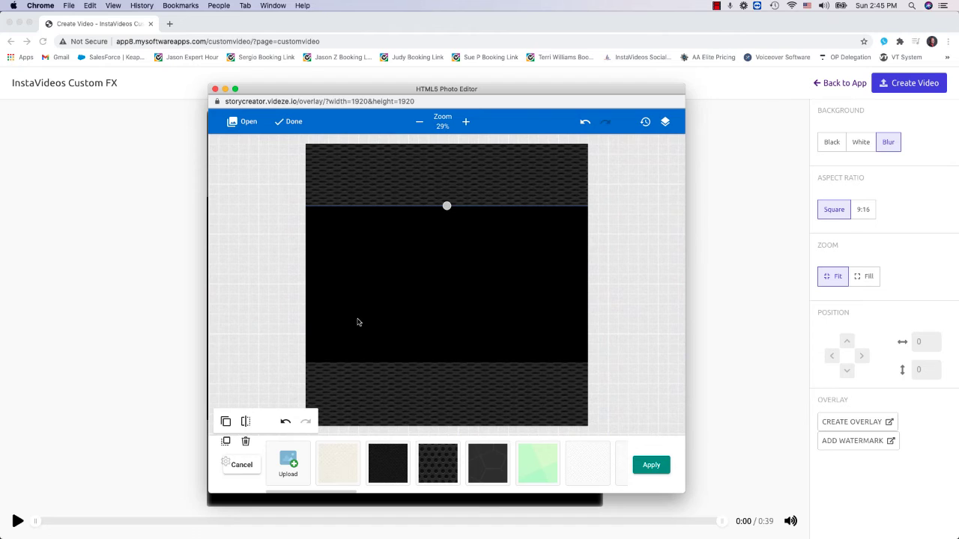
click(661, 465)
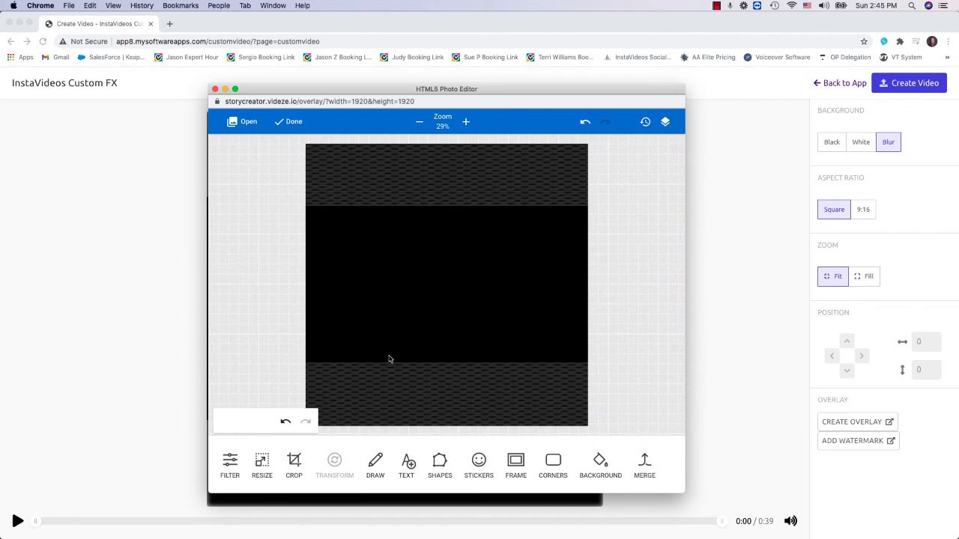
- Start a text element and set its font to Architects Daughter from the Hand Writing category
click(408, 464)
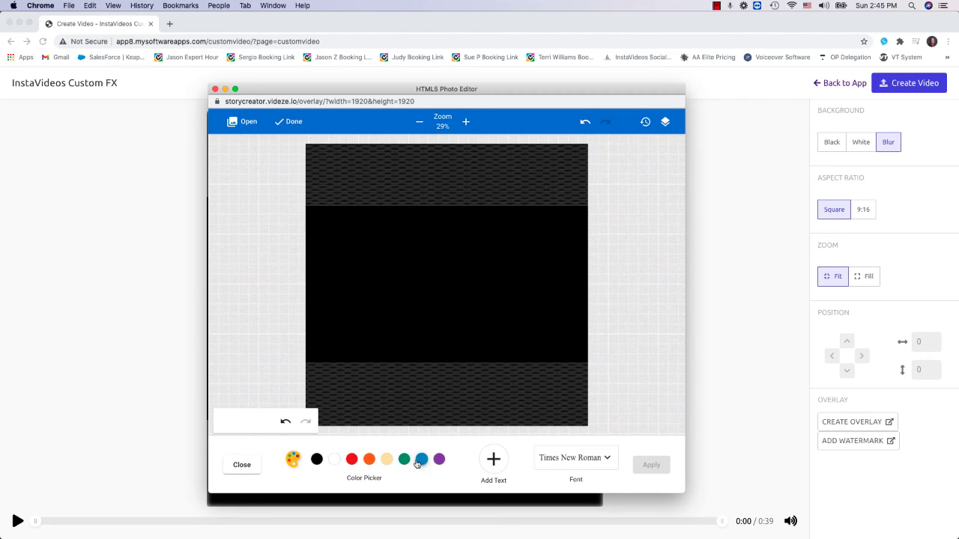
click(557, 457)
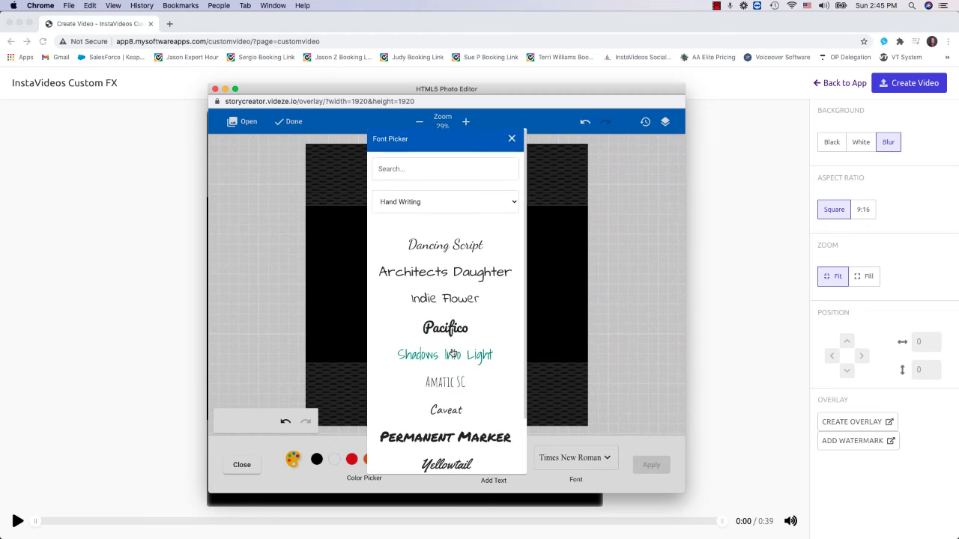
scroll(452, 352, down, 2)
scroll(452, 316, up, 2)
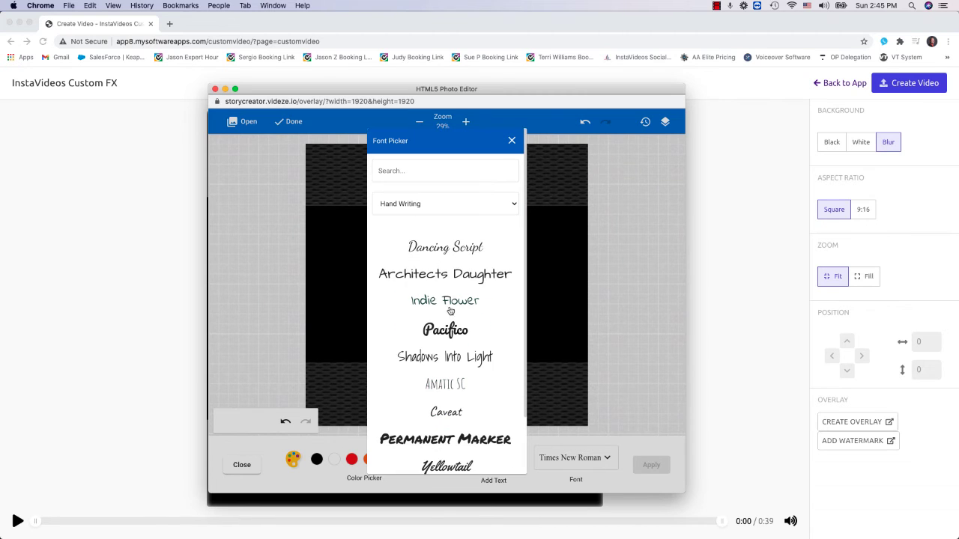
click(442, 204)
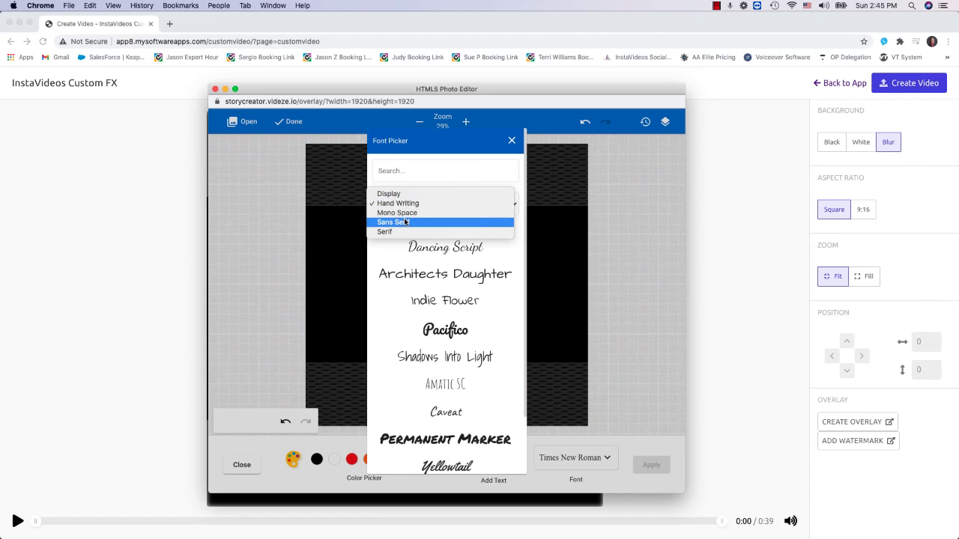
click(424, 254)
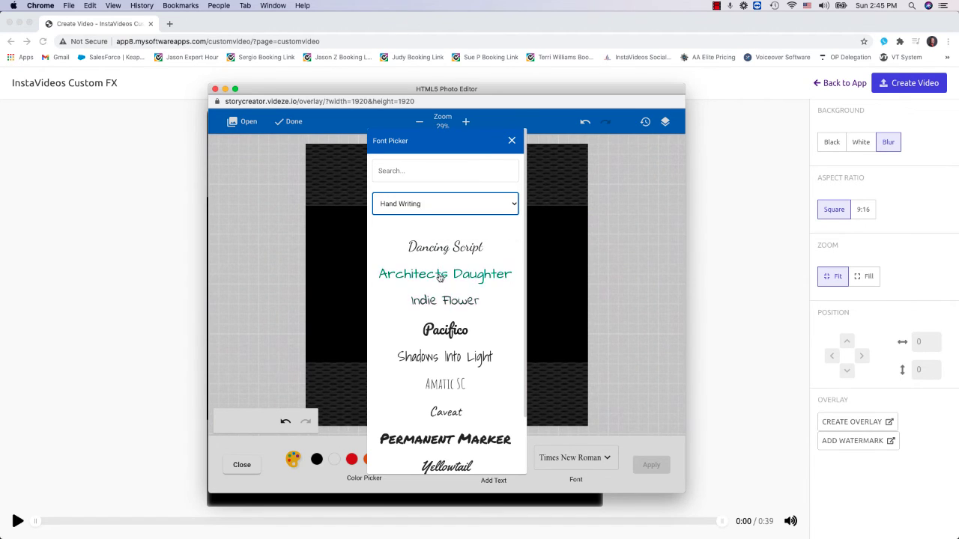
click(439, 276)
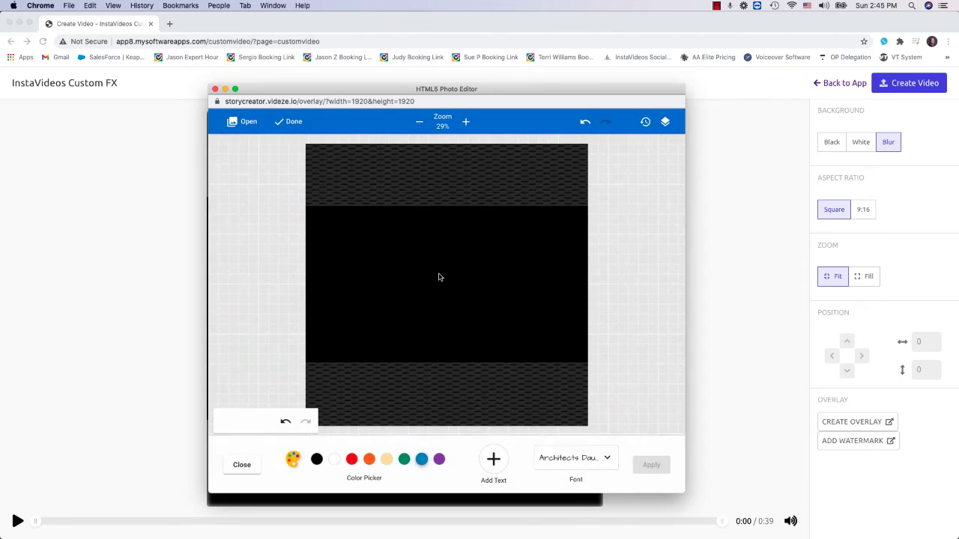
- Add a white text box and place it on the upper bar
click(334, 460)
click(493, 461)
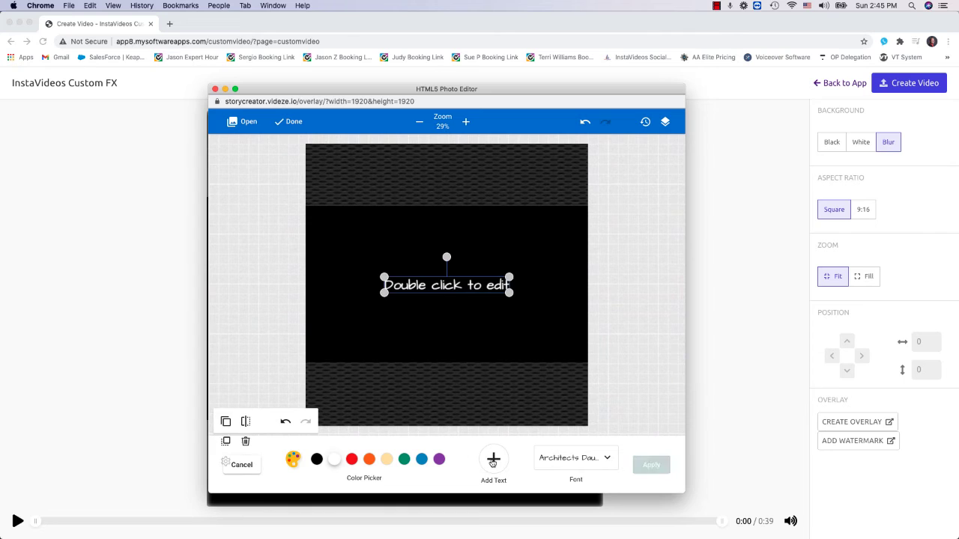
drag(420, 286, 353, 165)
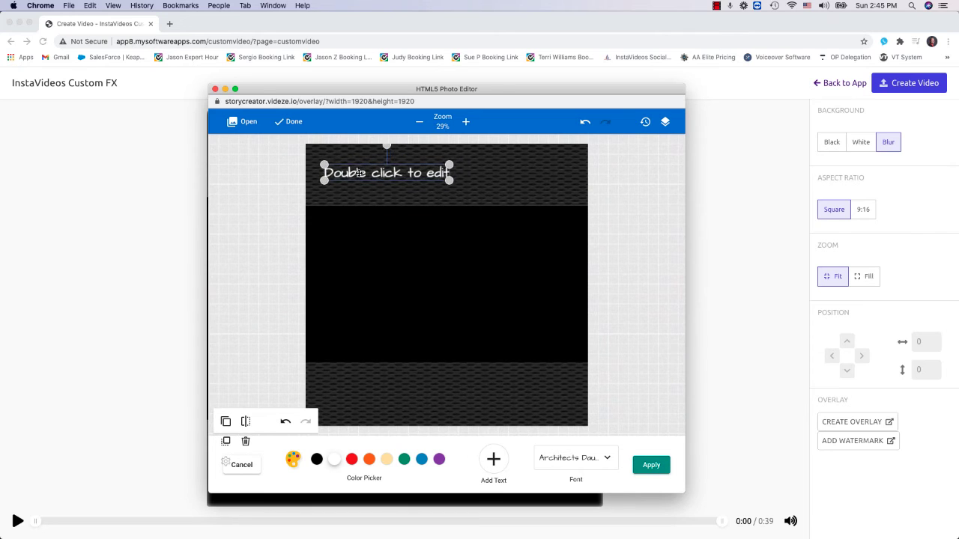
- Replace the upper bar's placeholder text with "Get This Video App For Just $27"
double_click(353, 166)
text(Get This)
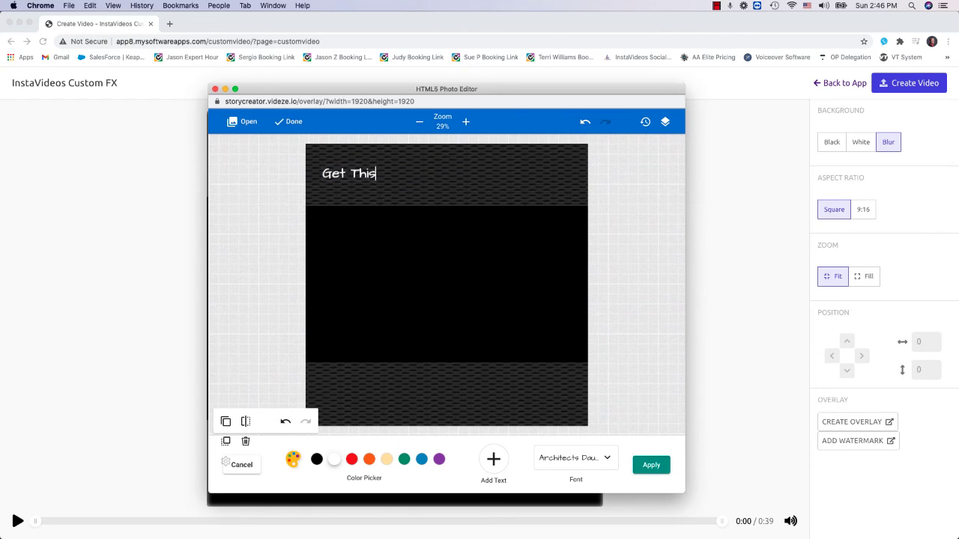
text( App For)
key(BackSpace)
key(BackSpace)
key(BackSpace)
key(BackSpace)
text(Video App For Just )
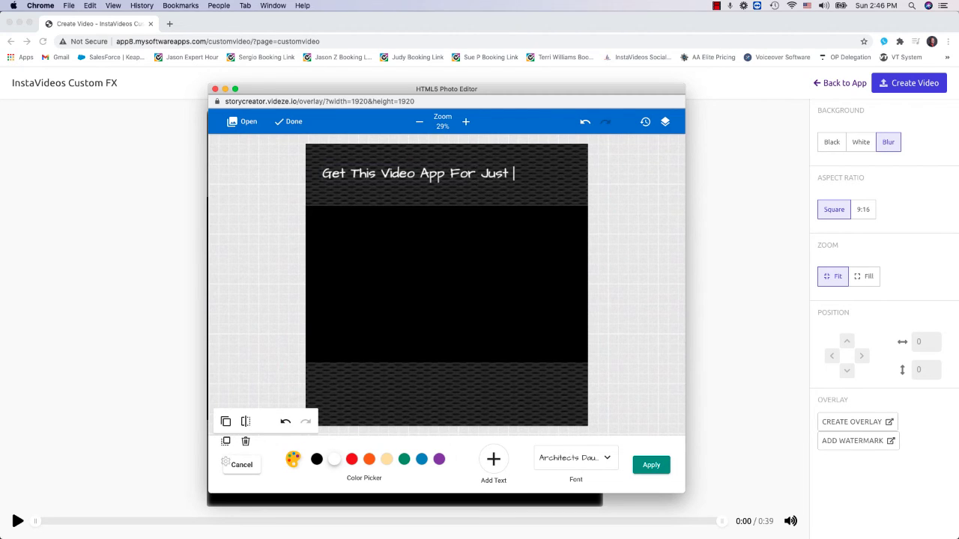
text($27)
- Readjust the upper bar's position, center the headline text over it, and apply the text
click(411, 182)
drag(424, 169, 424, 257)
drag(421, 180, 427, 315)
drag(428, 261, 431, 180)
drag(307, 176, 301, 178)
drag(449, 317, 463, 179)
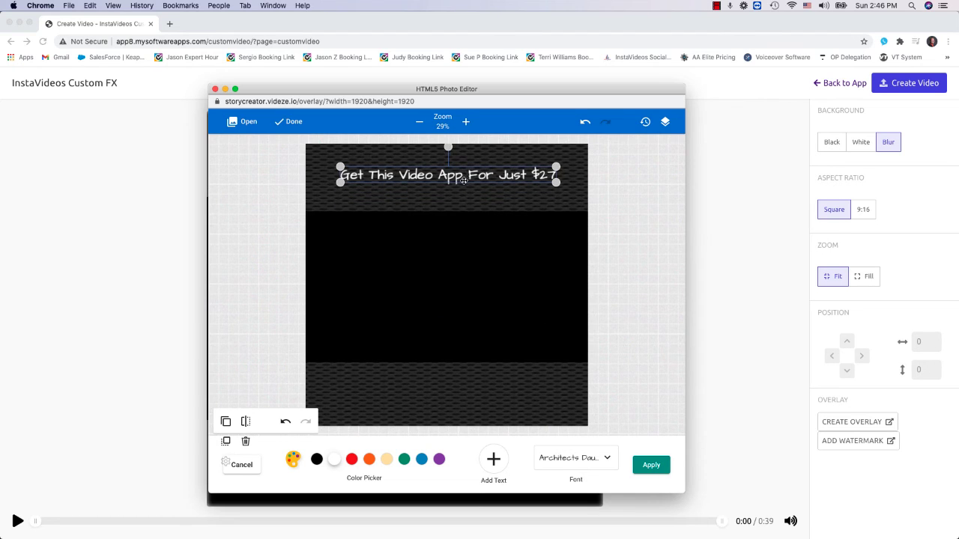
click(650, 465)
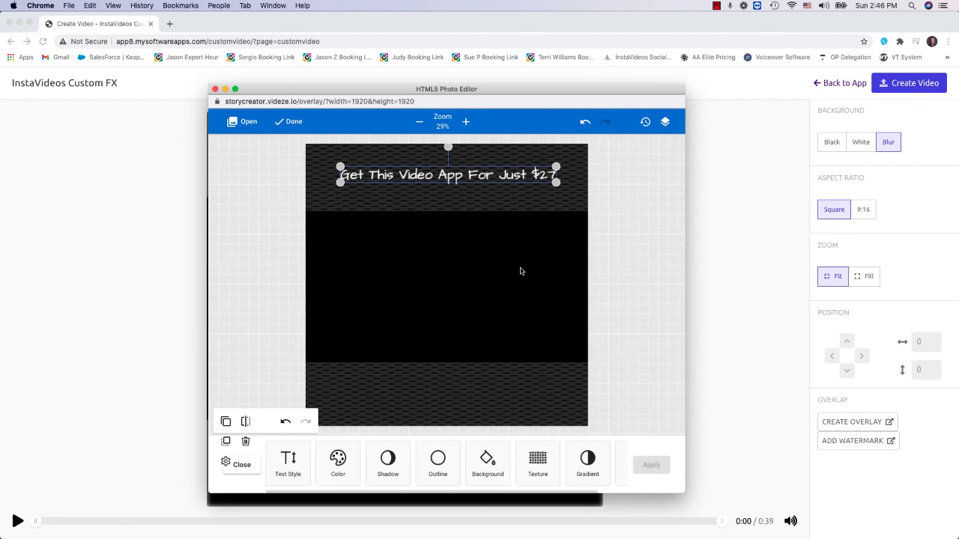
click(497, 283)
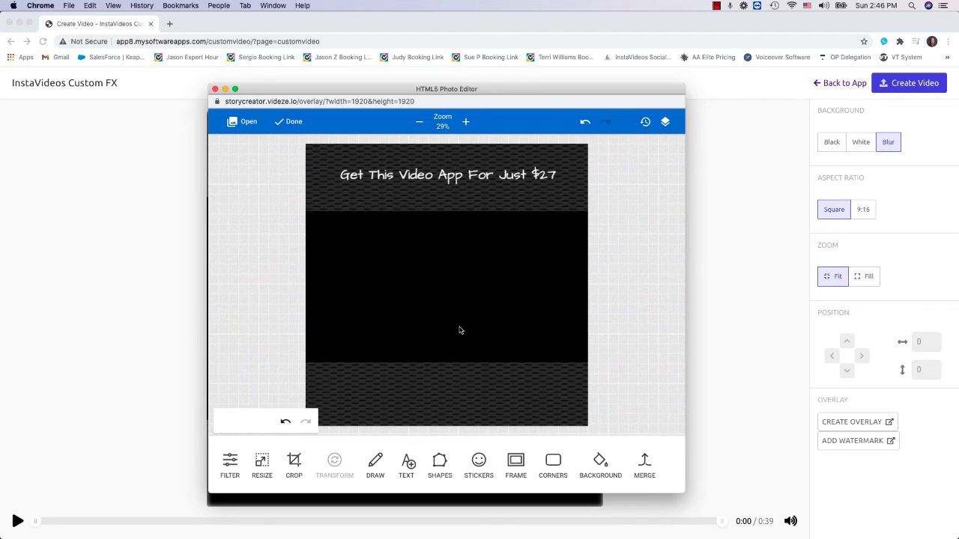
- Add a second text box in white Architects Daughter and place it centered on the lower bar
click(408, 466)
click(585, 464)
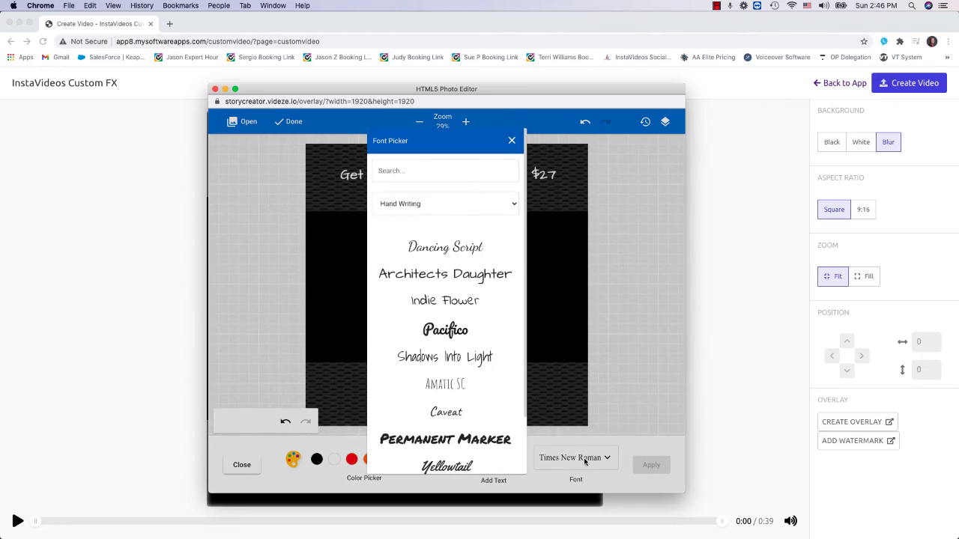
click(445, 274)
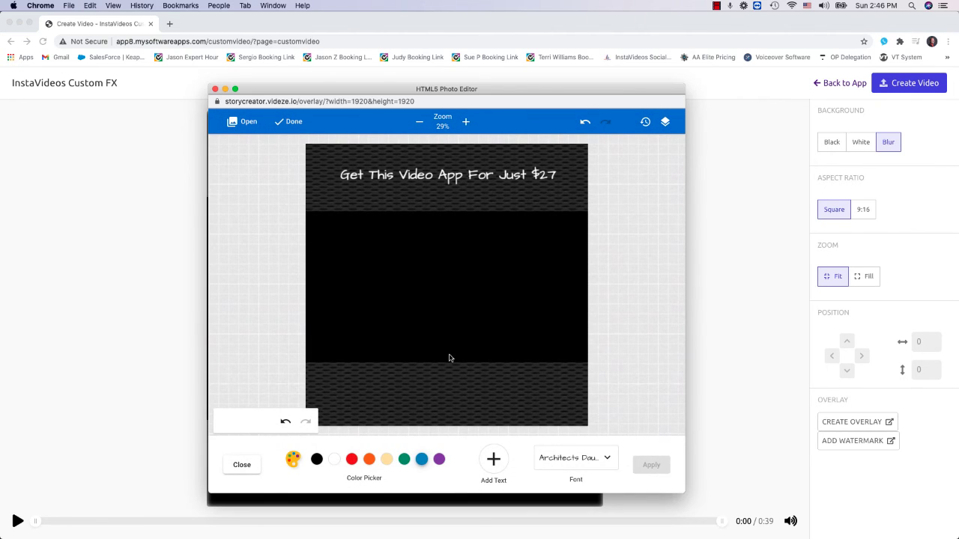
click(493, 459)
drag(444, 284, 437, 396)
click(335, 459)
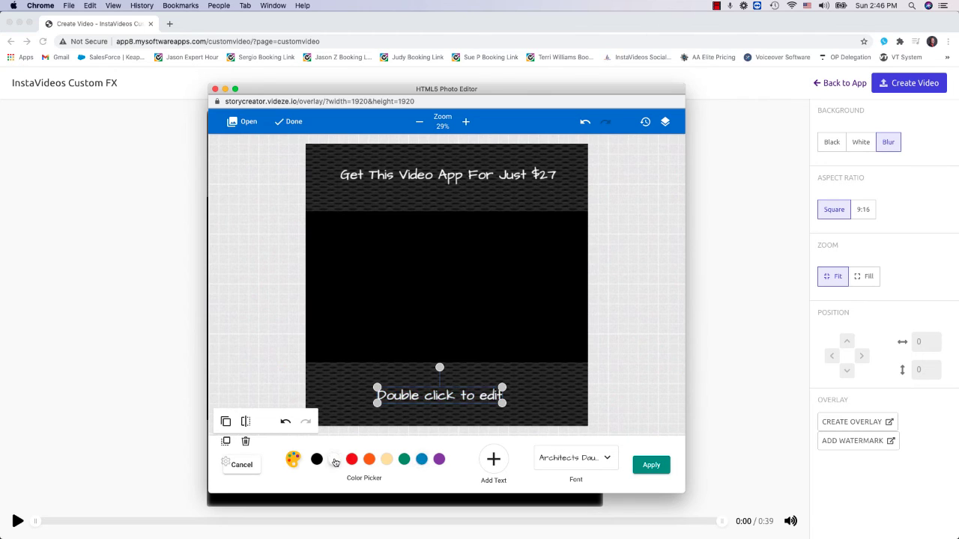
- Replace the lower bar's placeholder text with "One-Time Payment Only"
double_click(439, 395)
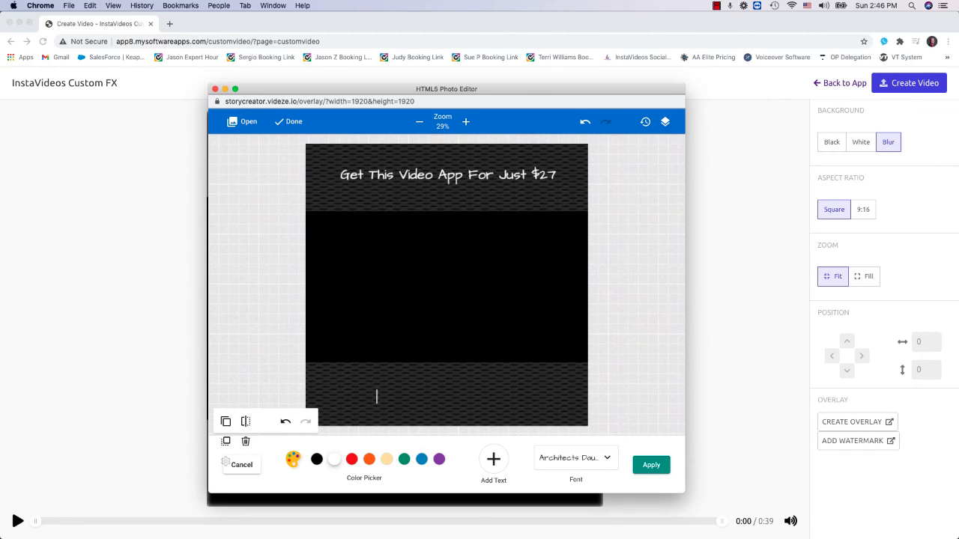
text(One-Time Payment Onl)
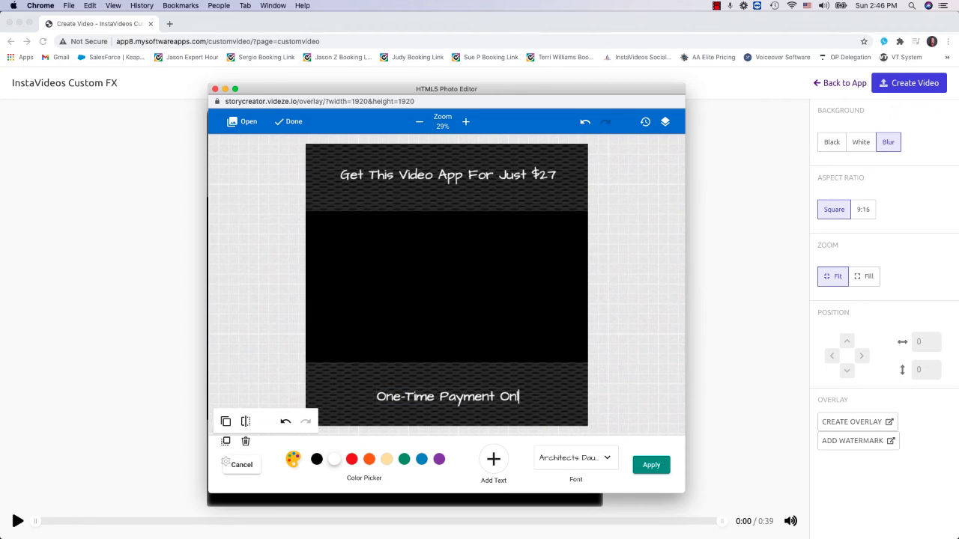
text(y!)
- Complete the lower text as "One-Time Payment Only!" and realign the bar and text at the canvas's lower edge, applying the result
click(471, 405)
drag(469, 387, 469, 317)
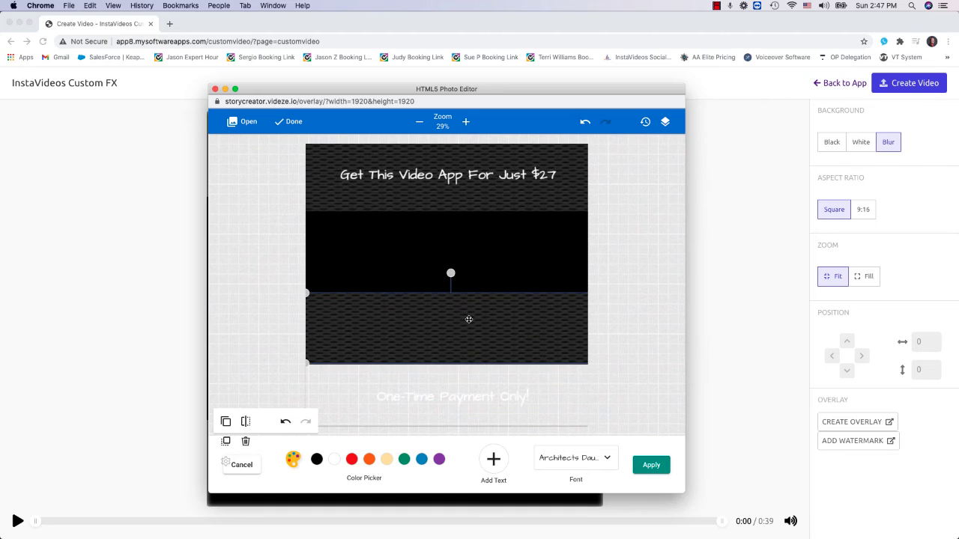
drag(460, 396, 460, 273)
drag(454, 312, 453, 379)
drag(451, 274, 453, 393)
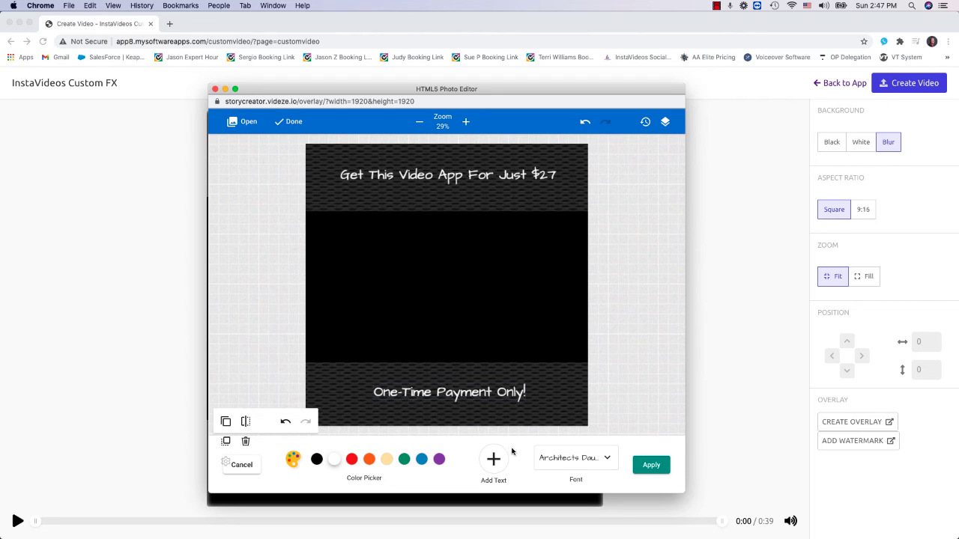
click(657, 470)
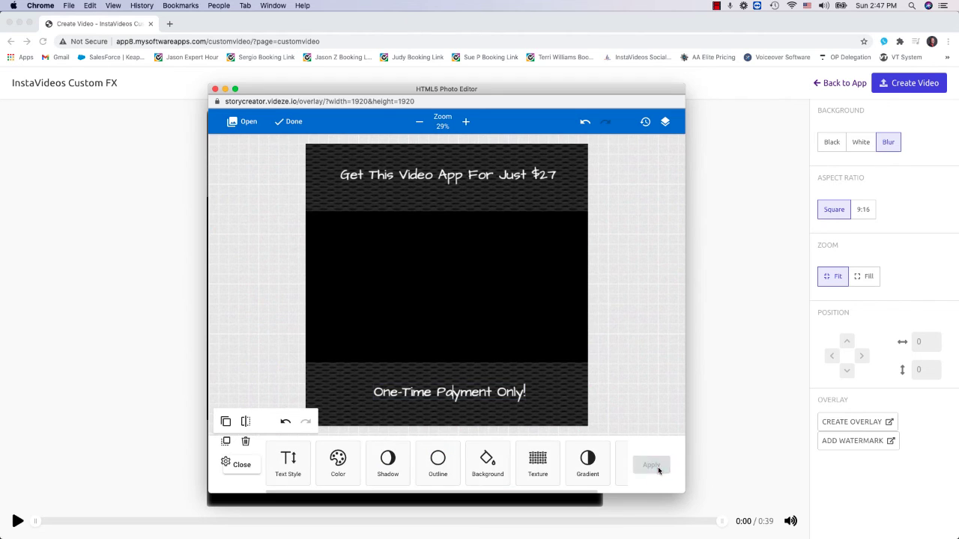
click(248, 465)
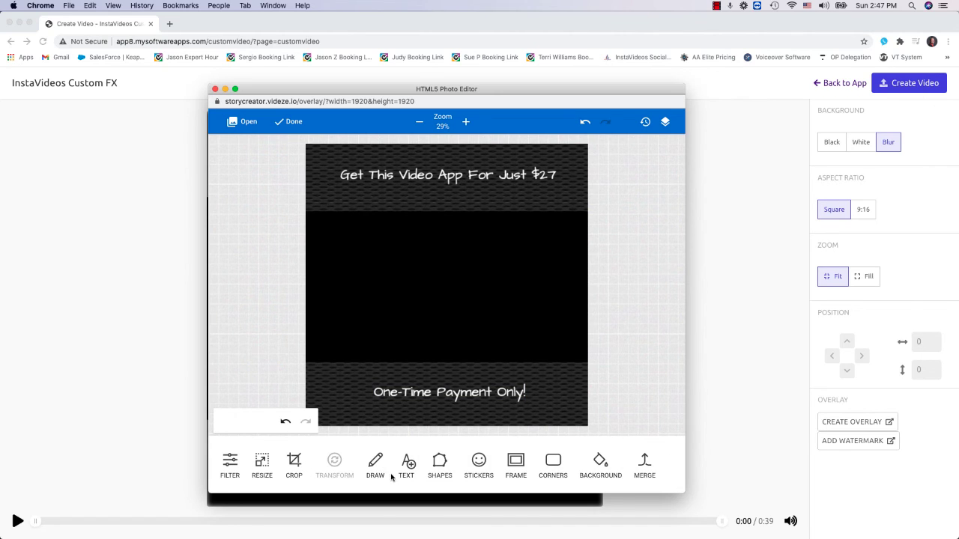
- Add the money bag sticker from the Doodles set, shrink it slightly and place it before the lower bar's text
click(486, 468)
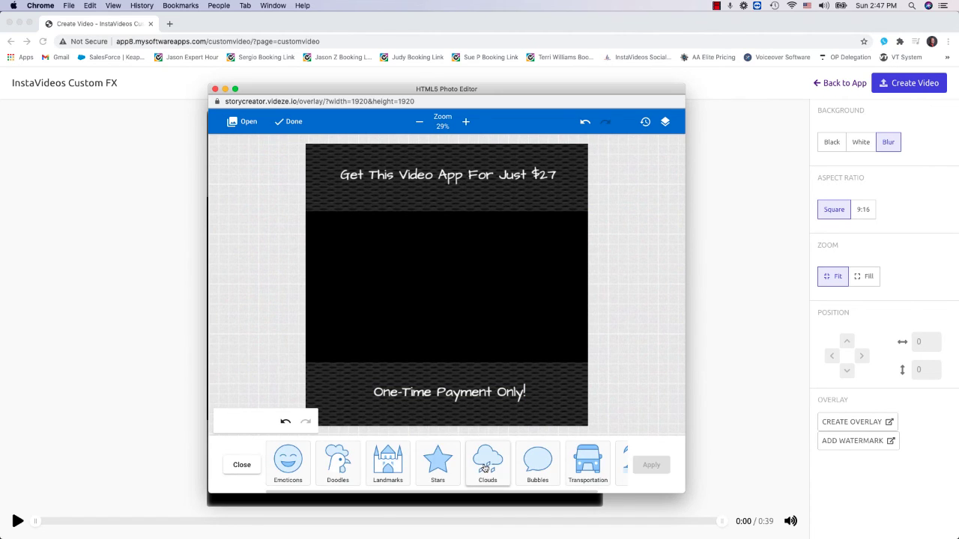
click(337, 466)
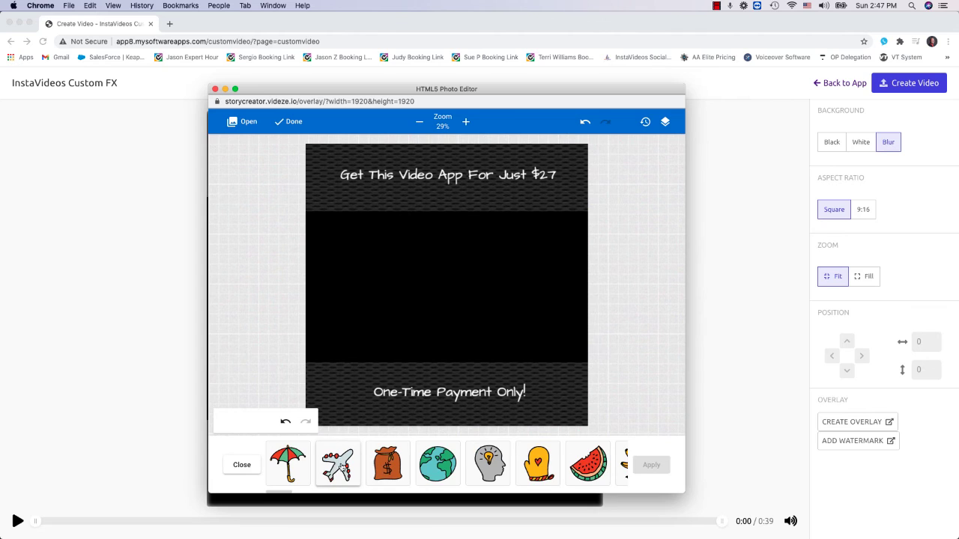
click(387, 464)
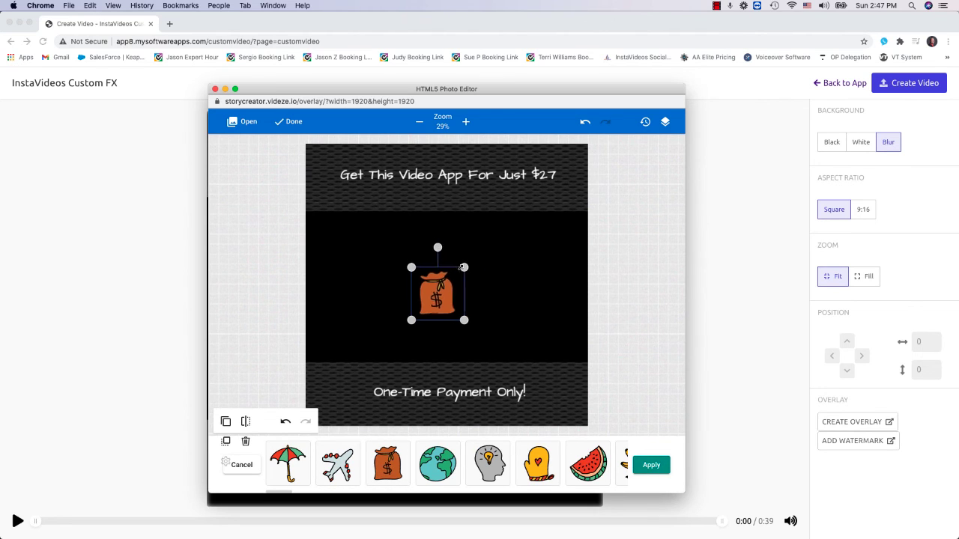
drag(439, 286, 328, 389)
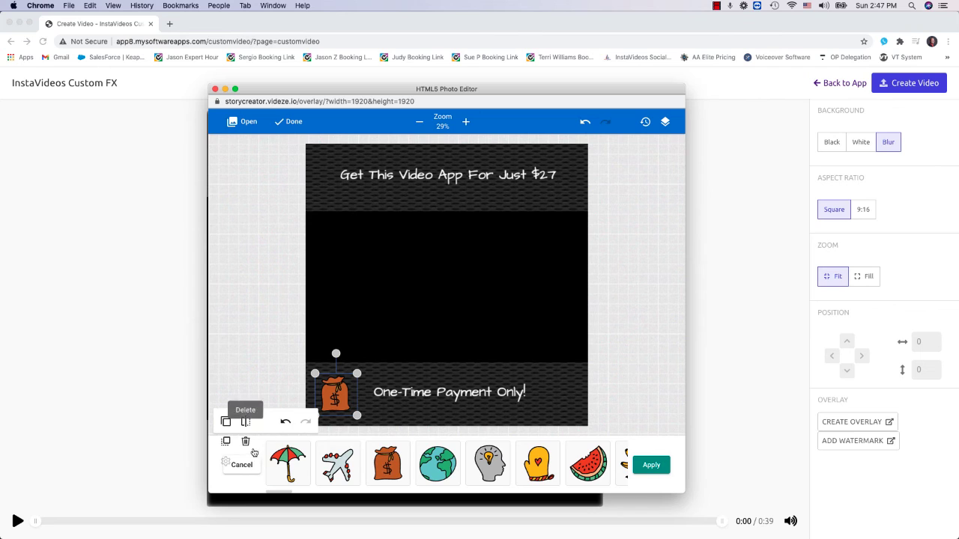
- Duplicate the money bag onto the other side of the lower text, align the text between the bags and apply the changes
click(226, 421)
drag(337, 399, 558, 402)
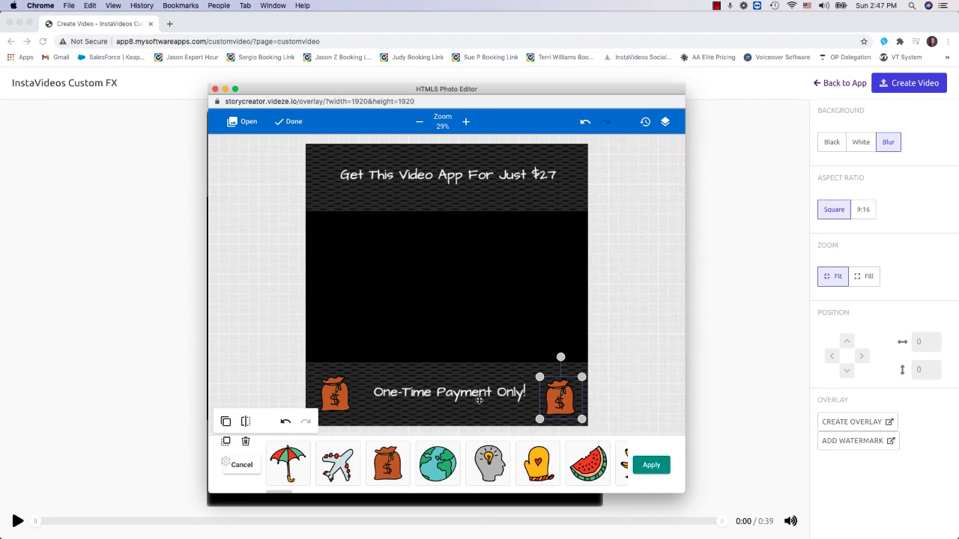
drag(478, 397, 472, 396)
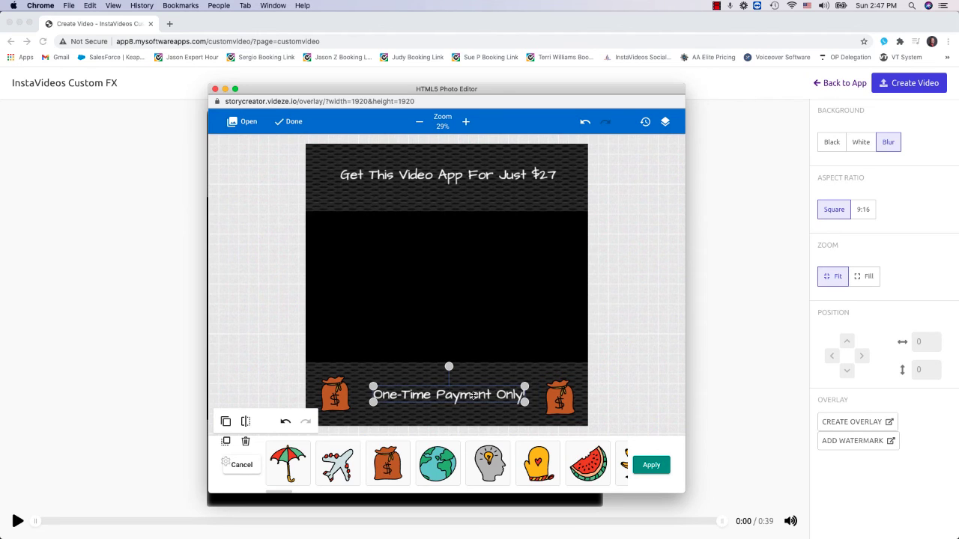
click(649, 465)
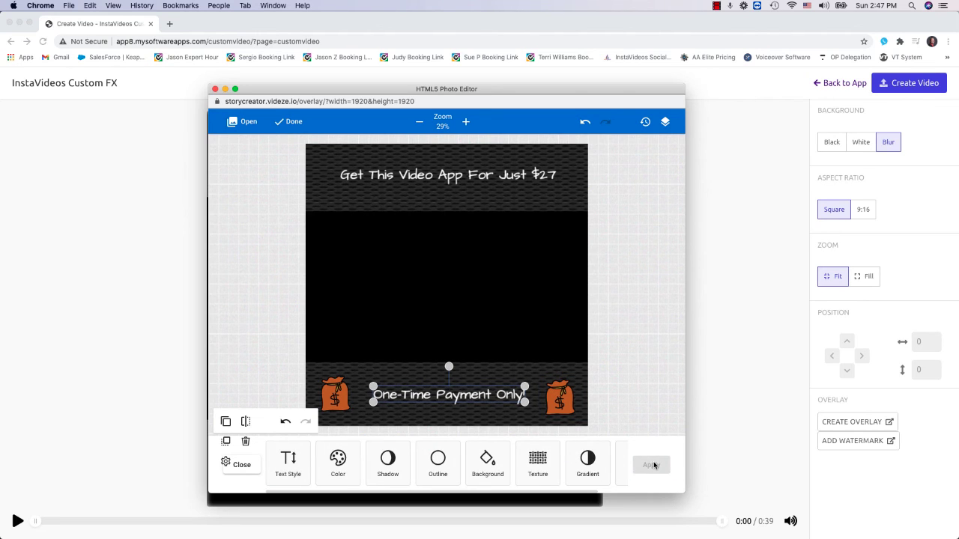
click(237, 464)
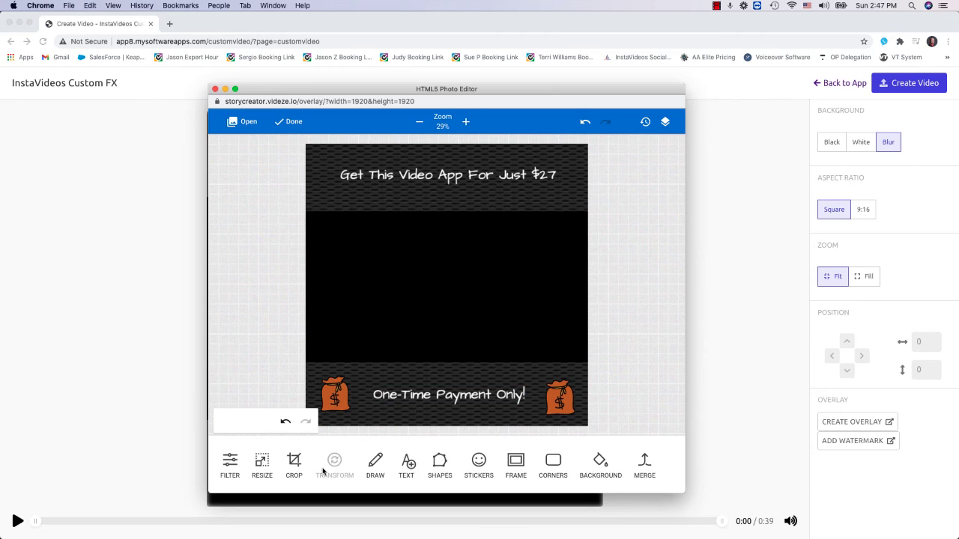
- Merge the overlay's layers and finish editing to place the overlay on the video
click(646, 461)
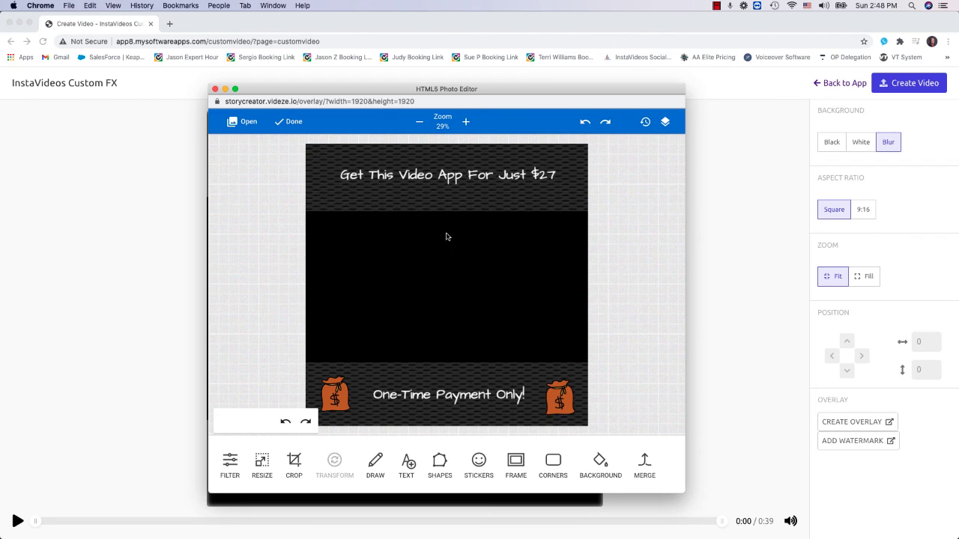
click(289, 122)
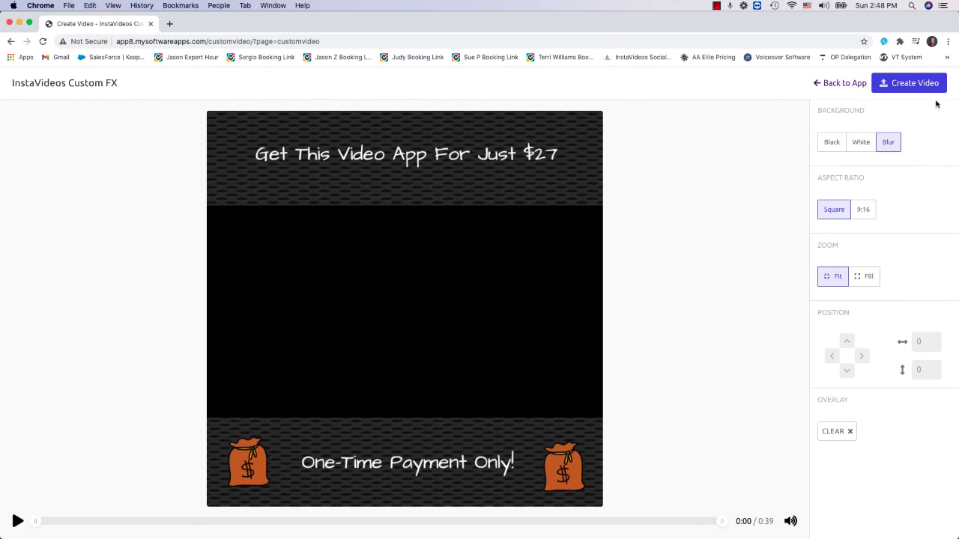
- Create the video with its overlay and download it, allowing the site to download multiple files
click(910, 84)
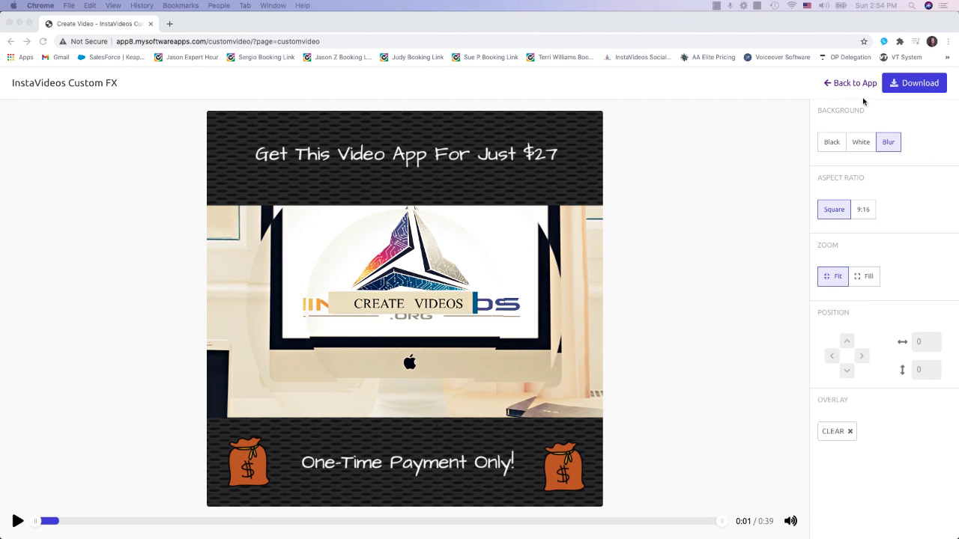
click(906, 87)
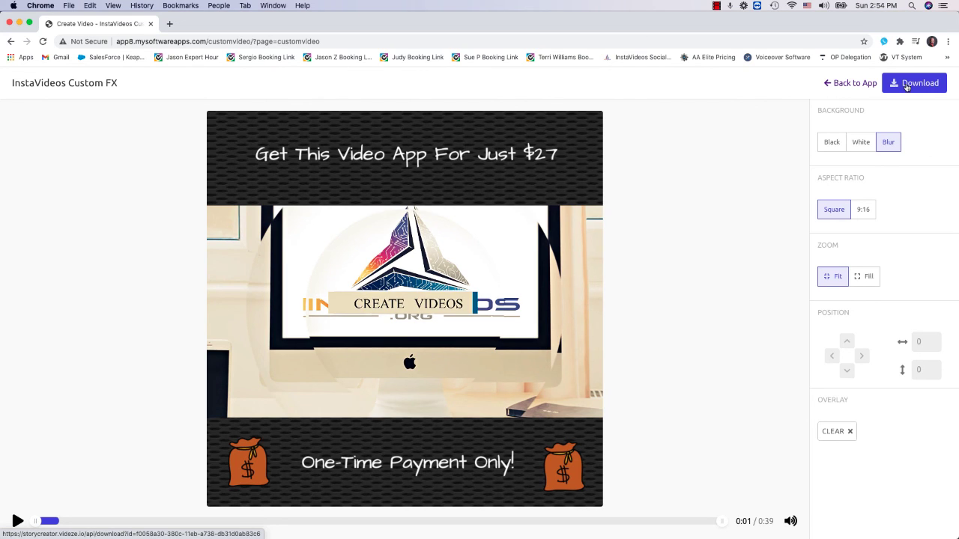
click(906, 87)
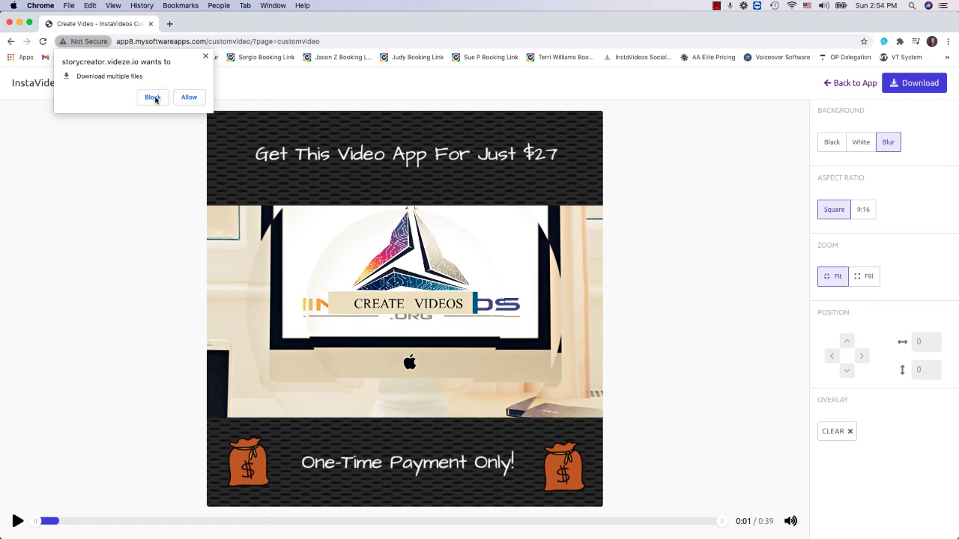
click(187, 98)
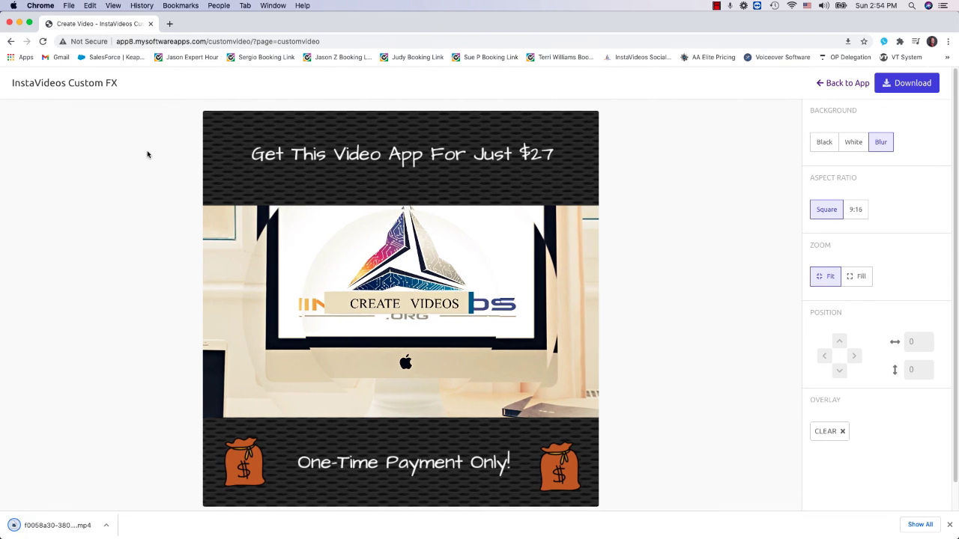